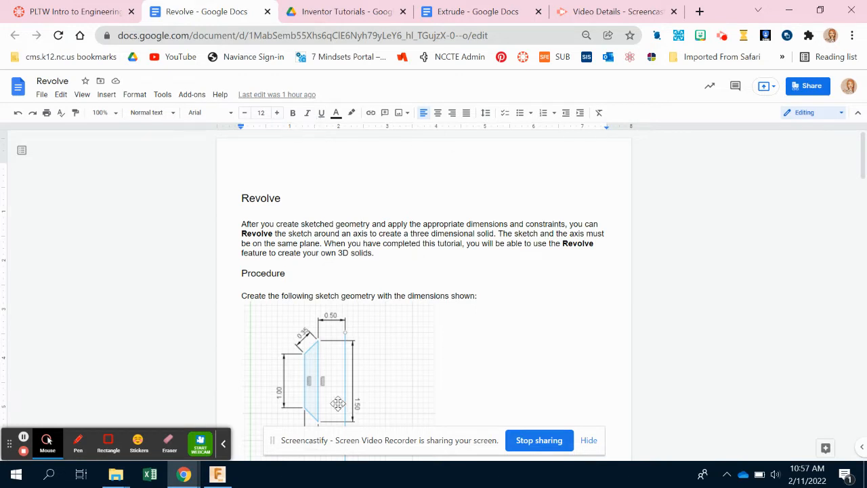
Switch to Autodesk Fusion 360 and show the workspaces available for the empty design.
left_click(216, 474)
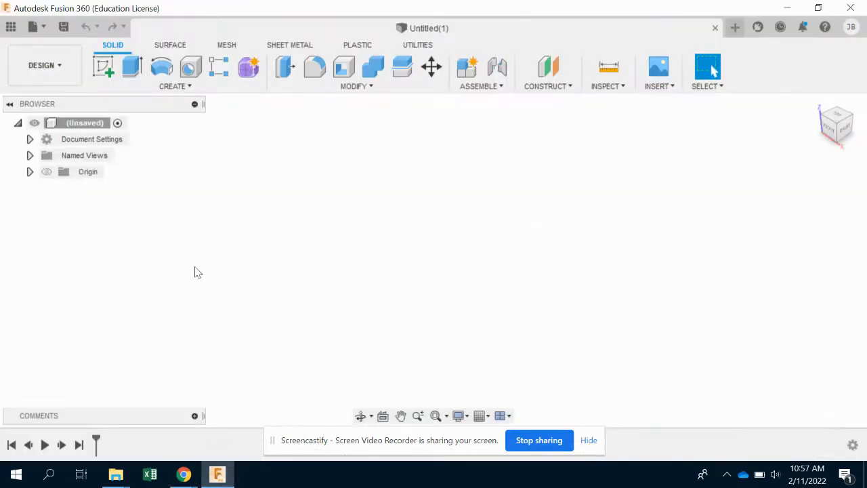
left_click(54, 65)
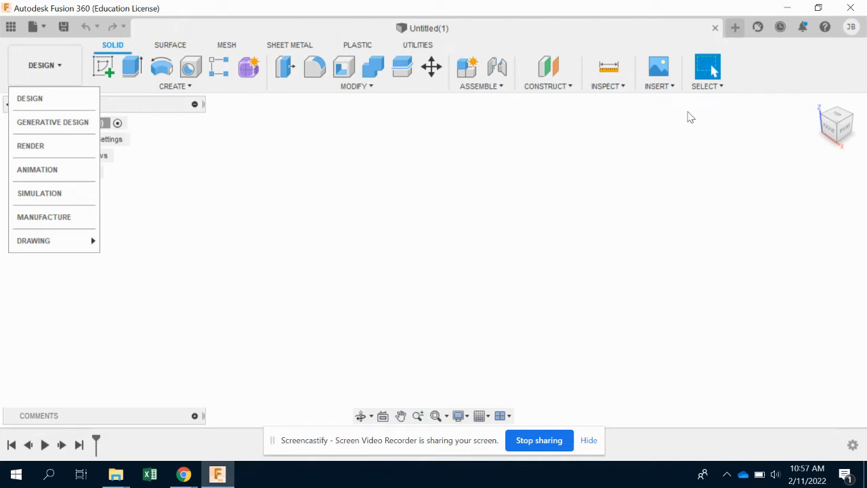
left_click(64, 27)
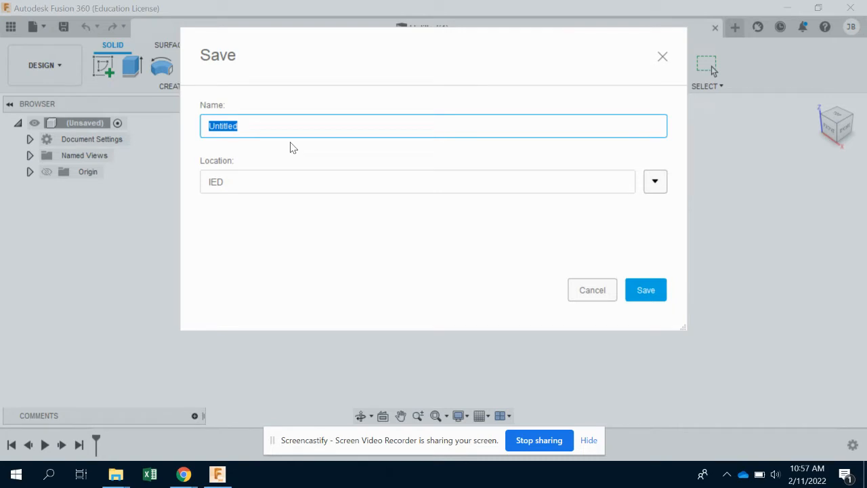
type("Revolve - name")
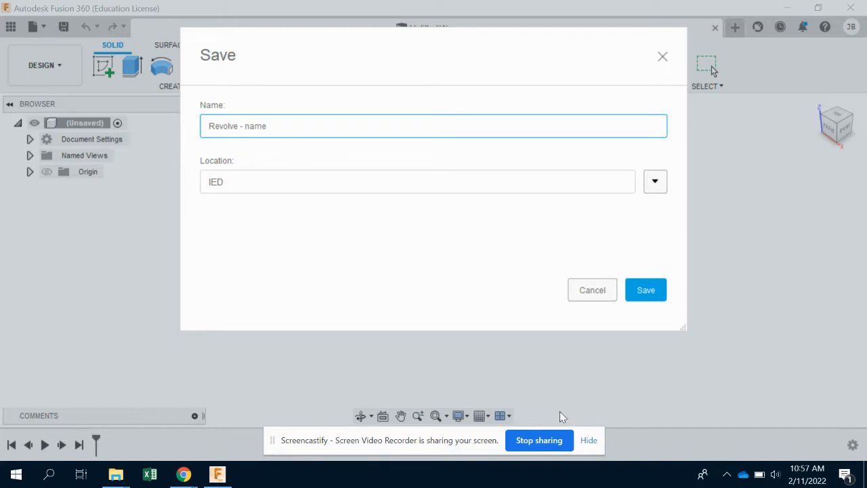
left_click(580, 289)
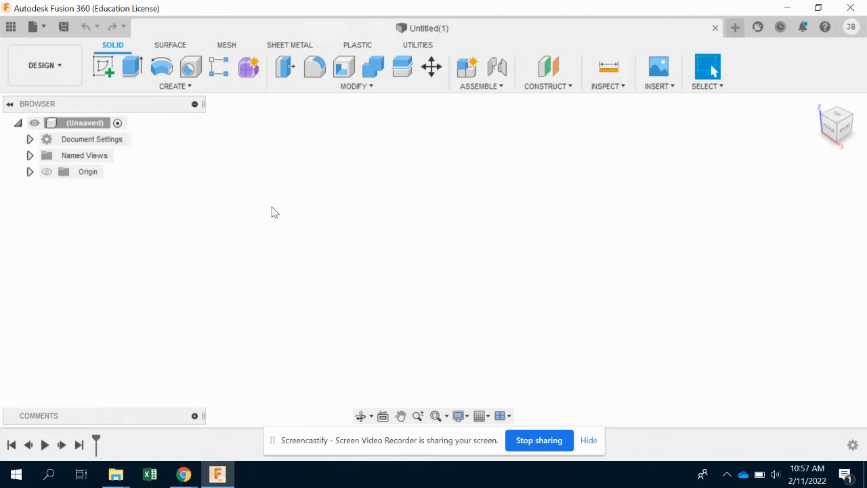
Start a new sketch on the front origin plane.
left_click(103, 67)
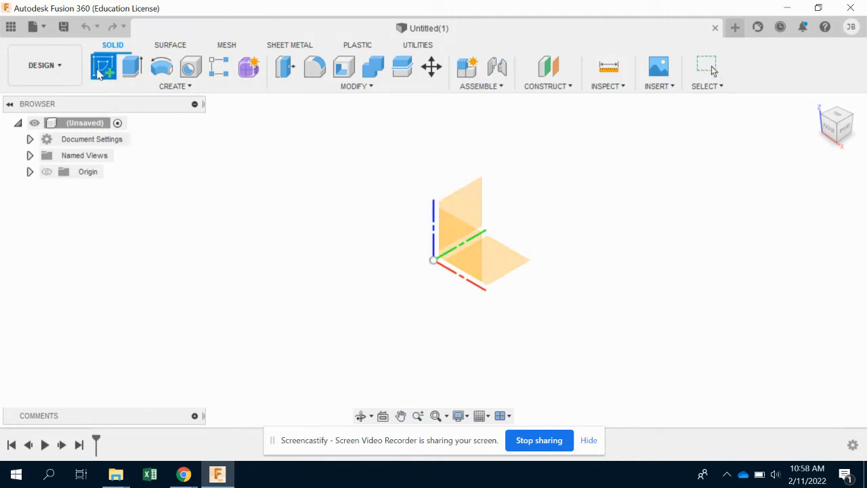
left_click(464, 250)
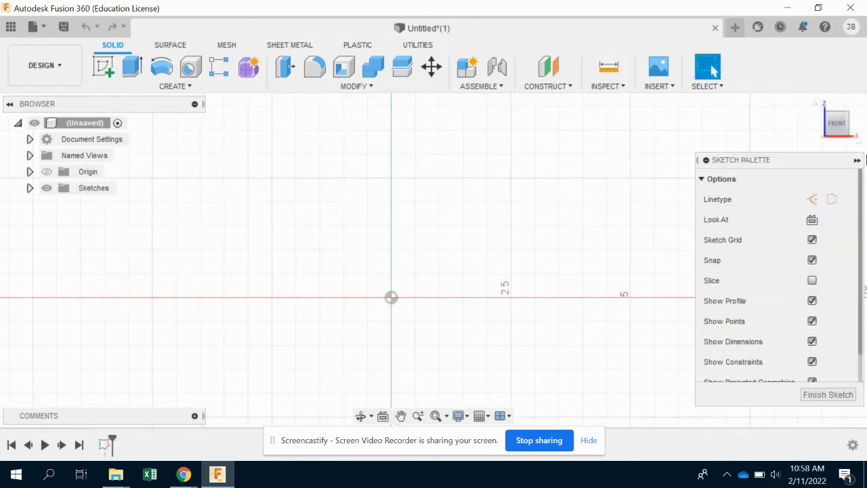
scroll(547, 210, "up", 5)
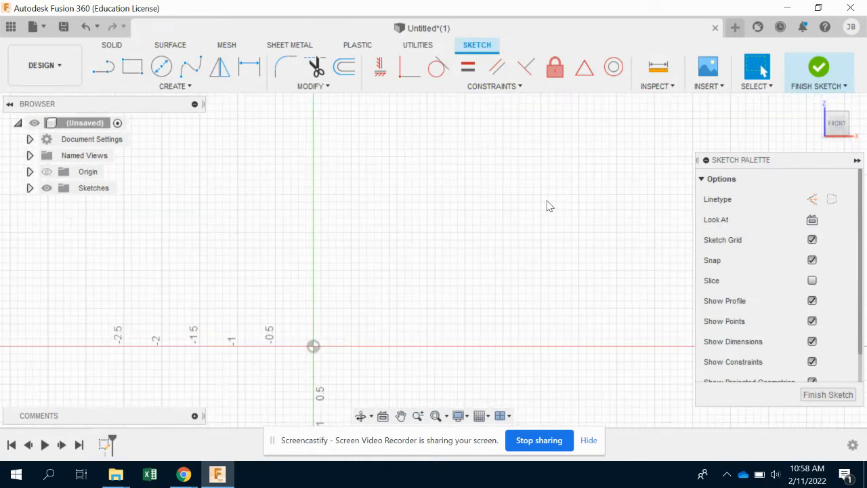
Draw a closed four-line profile above the X axis, with two long upright sides and slanted upper and lower edges.
left_click(103, 67)
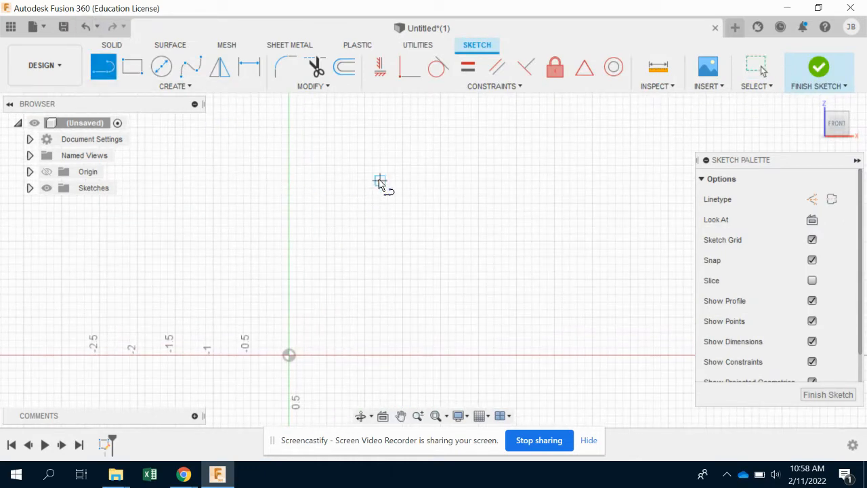
left_click(364, 149)
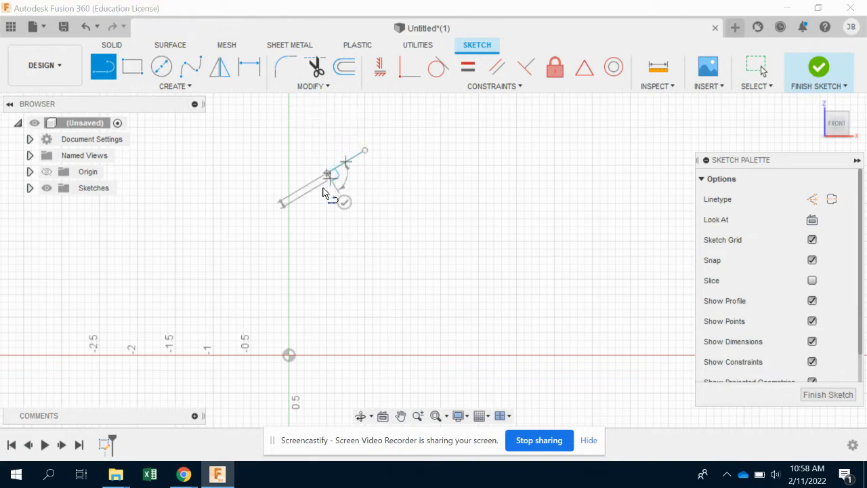
left_click(328, 173)
left_click(319, 285)
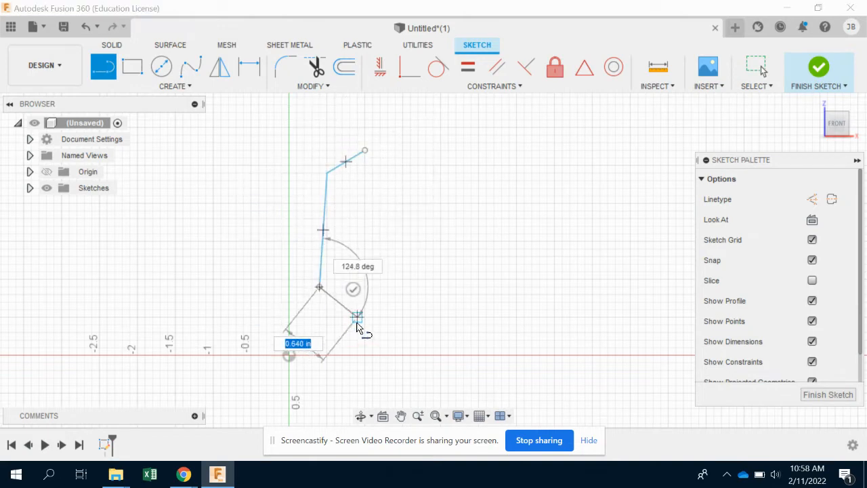
left_click(357, 317)
left_click(365, 151)
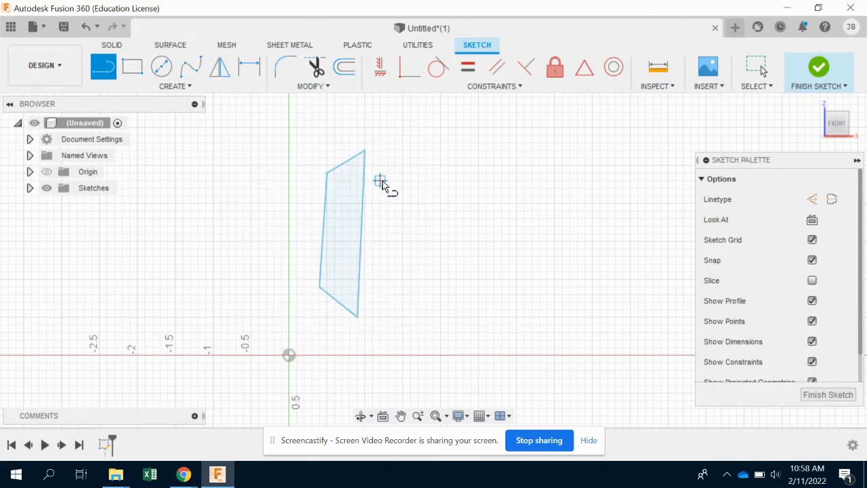
Draw a separate vertical line to the right of the profile, extending beyond its upper and lower ends, as the revolve axis.
left_click(415, 119)
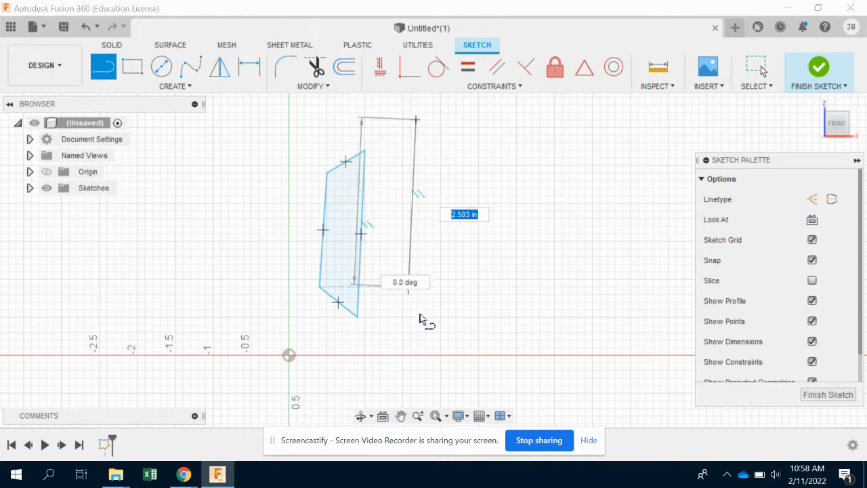
left_click(415, 324)
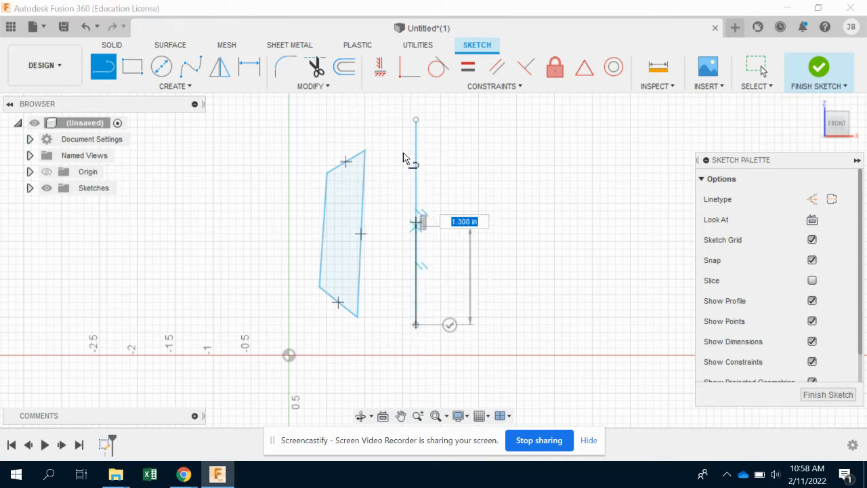
right_click(433, 235)
left_click(478, 232)
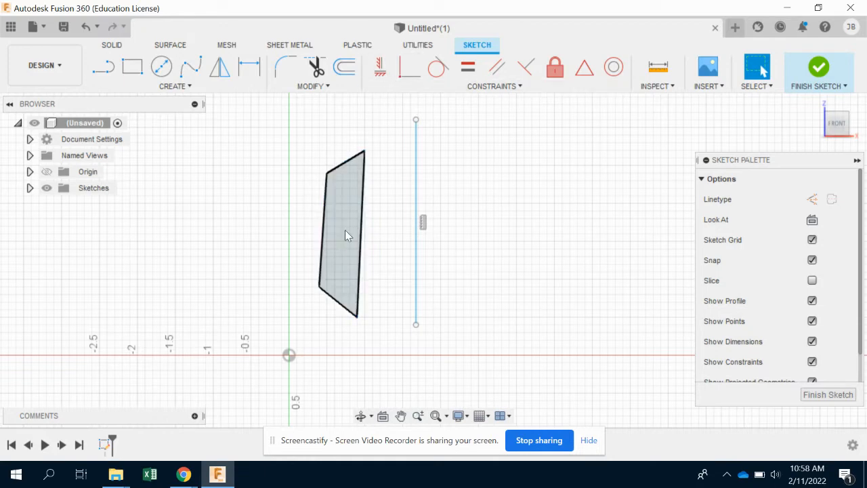
Constrain the profile's long side nearest the axis line to be vertical.
left_click(379, 68)
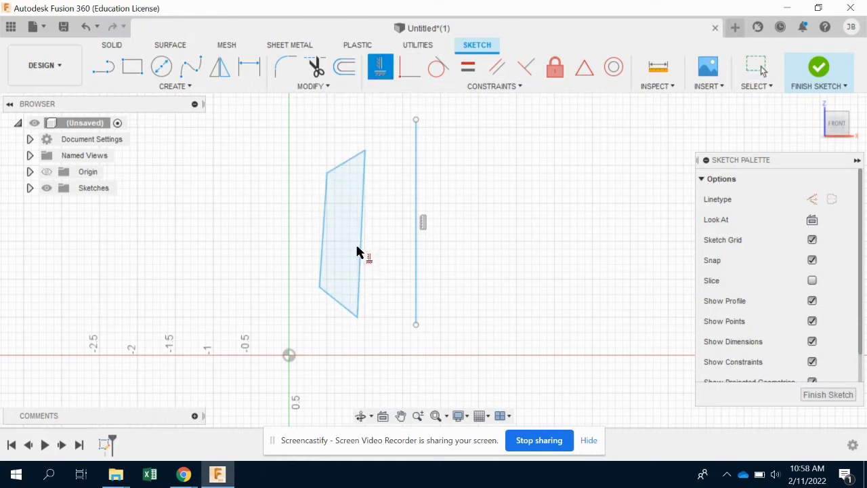
left_click(359, 262)
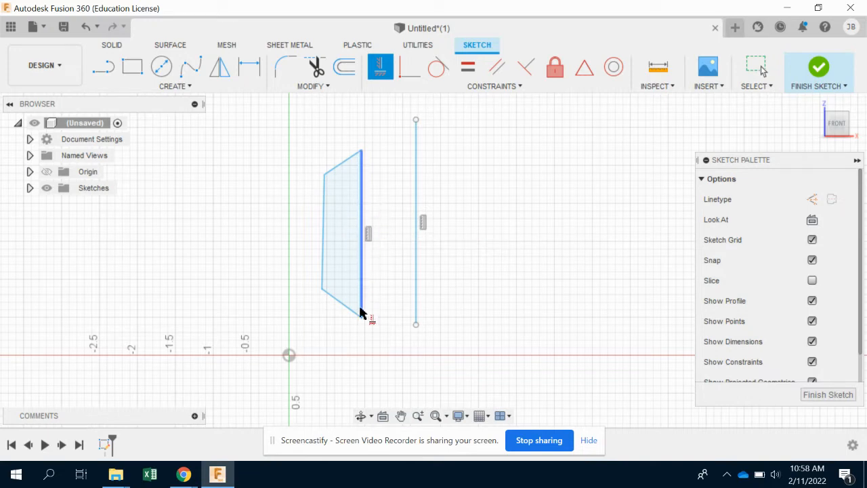
Try an Equal constraint between the profile's two long sides, and undo it.
left_click(467, 68)
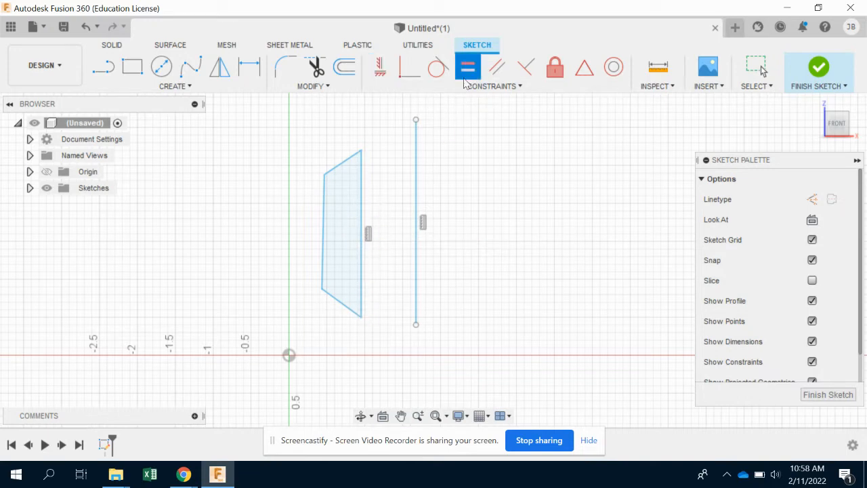
left_click(361, 219)
left_click(322, 231)
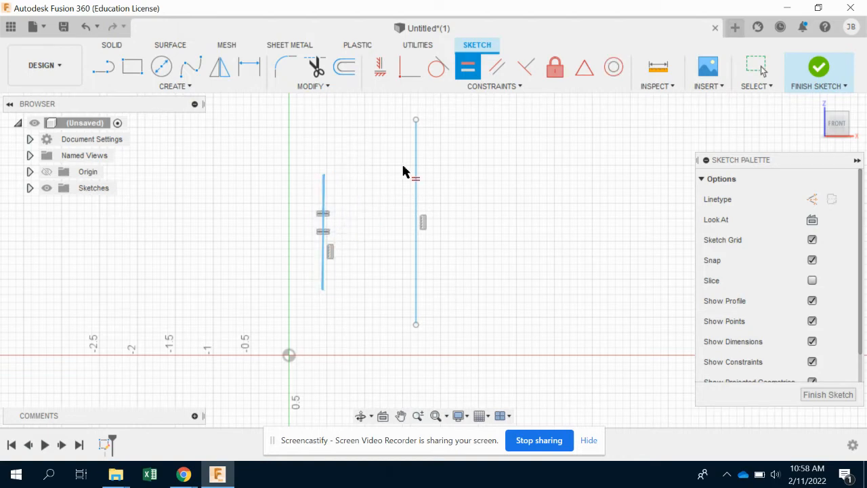
key("Escape")
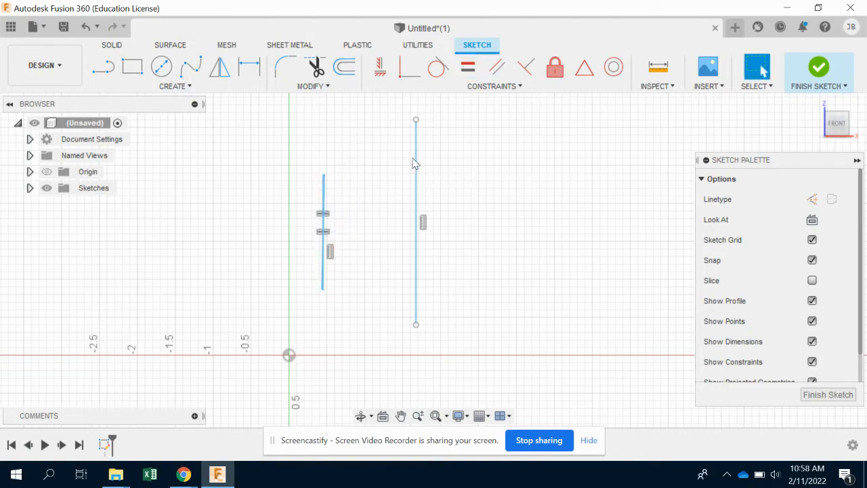
key("ctrl+z")
Constrain the profile's two long sides to be parallel to each other.
left_click(496, 68)
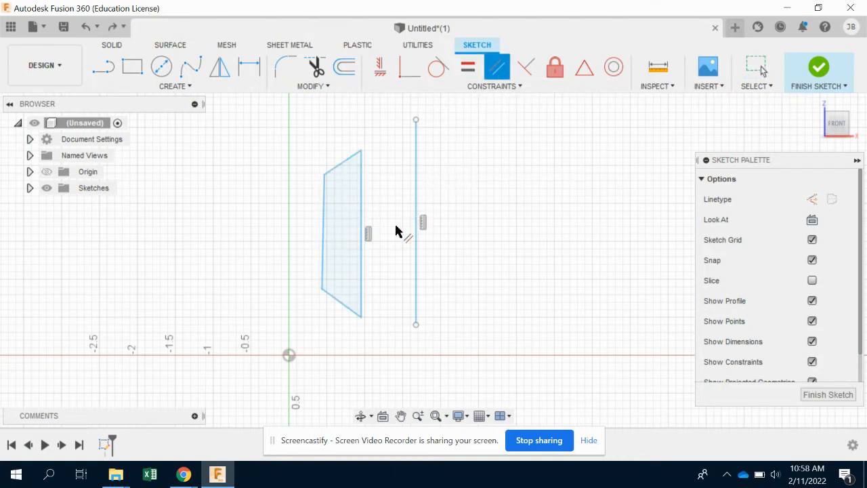
left_click(361, 218)
left_click(324, 240)
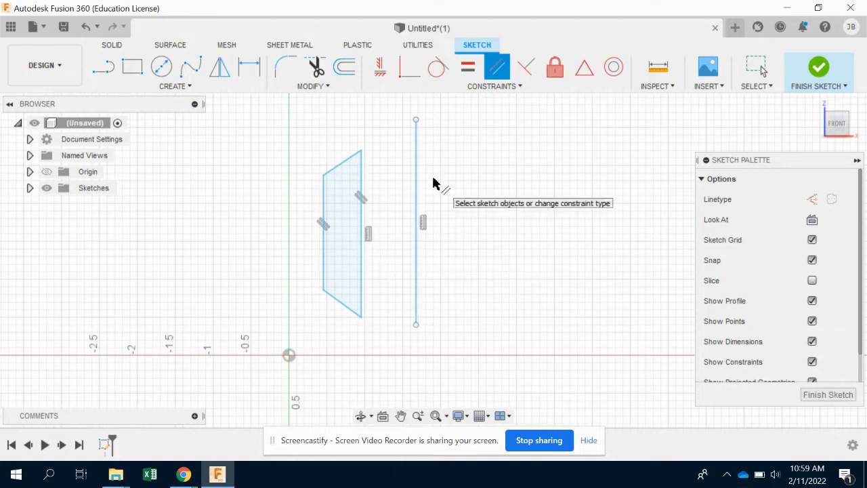
right_click(532, 173)
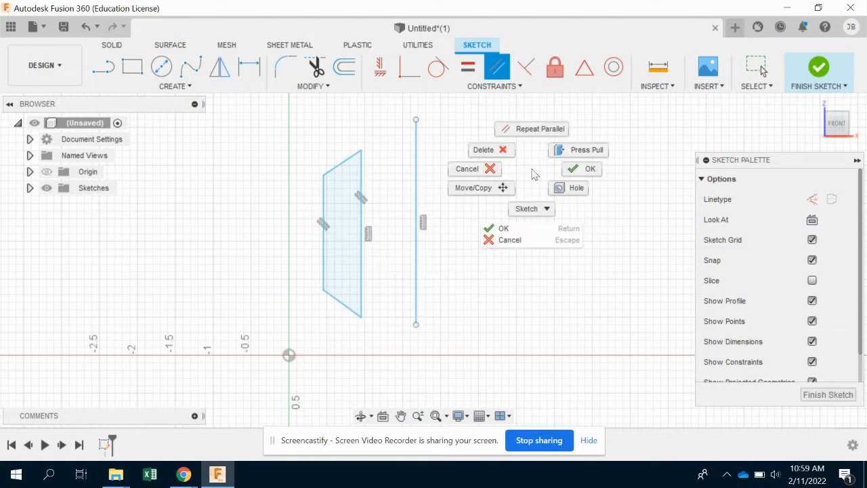
left_click(583, 169)
Consult the sketch figure in the Revolve Google Docs document, and dimension the profile's upper slanted edge to 0.35 in in Fusion 360.
mouse_move(183, 476)
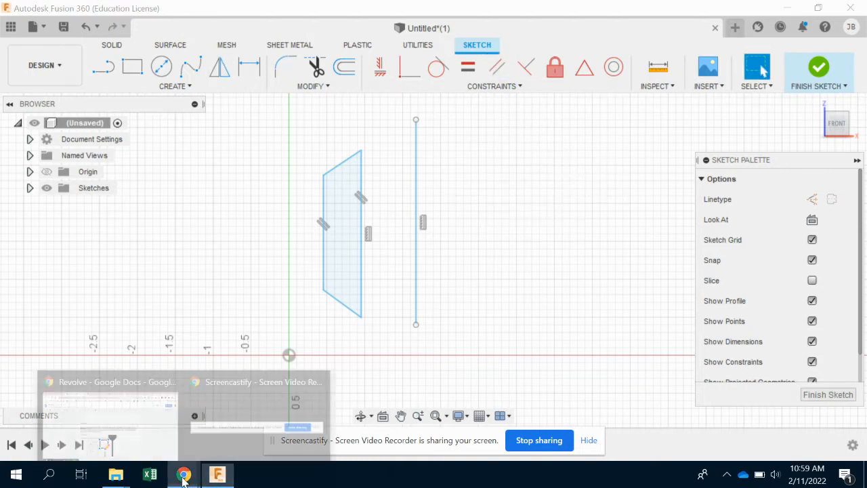
left_click(108, 420)
scroll(326, 275, "down", 3)
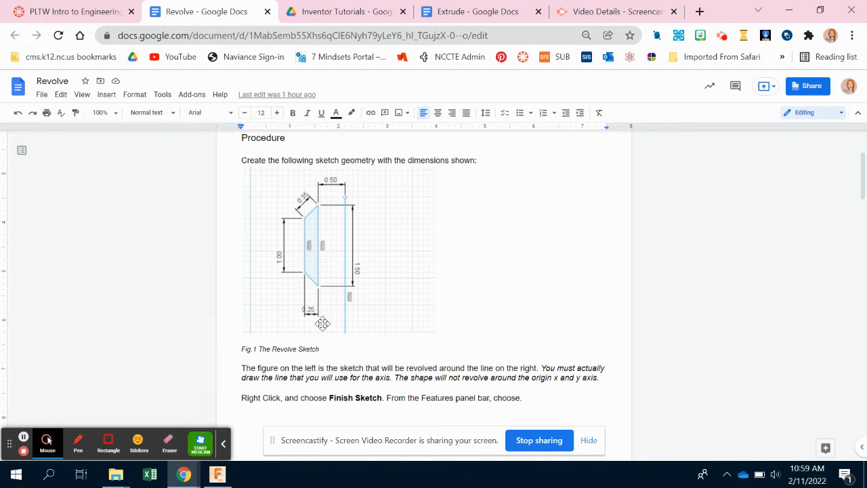
left_click(218, 475)
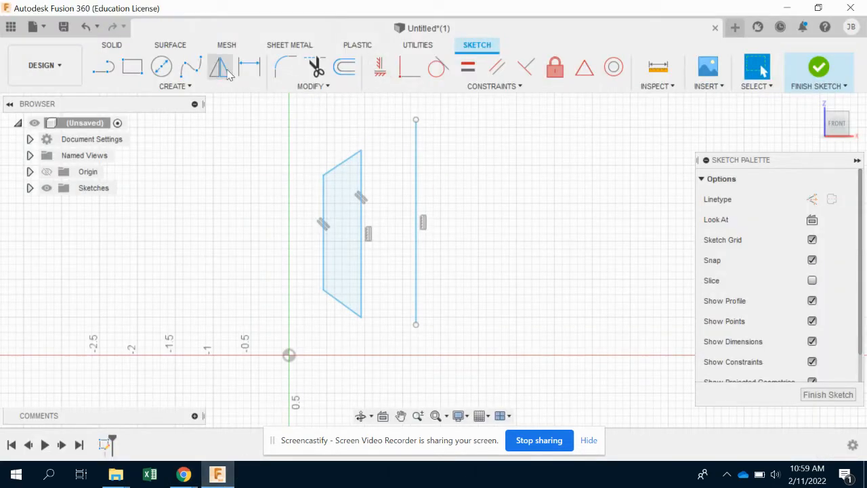
left_click(249, 66)
left_click(342, 163)
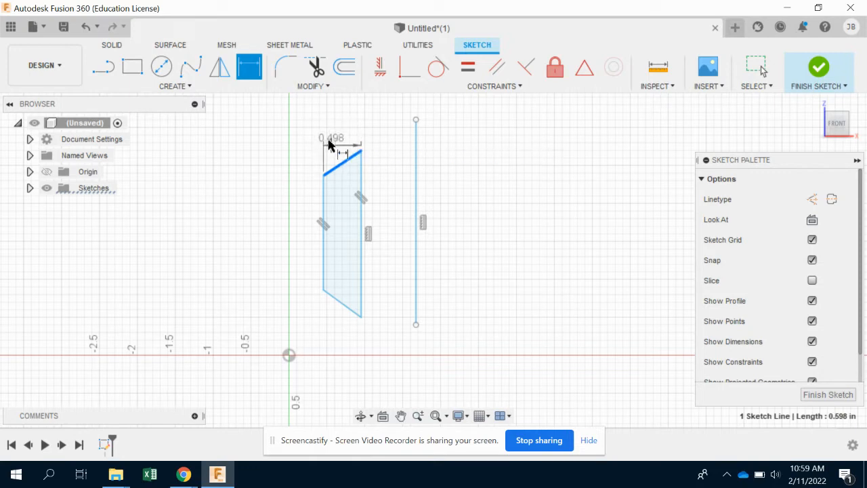
left_click(319, 139)
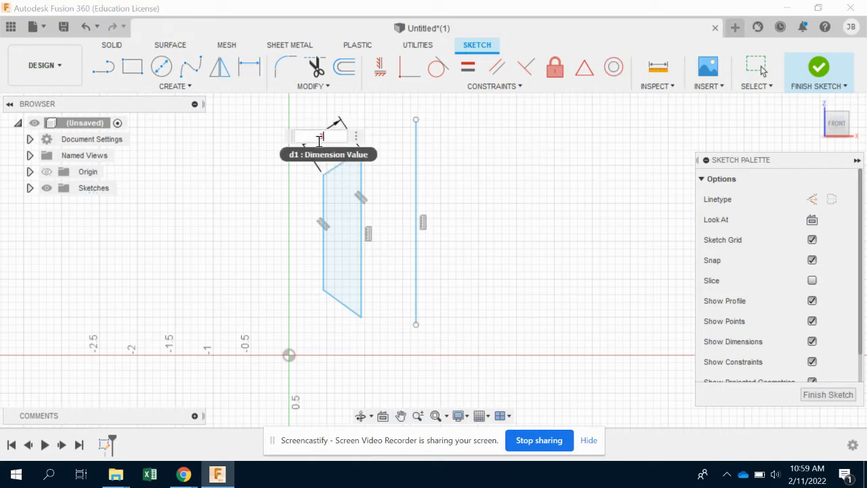
type(".35")
key("Return")
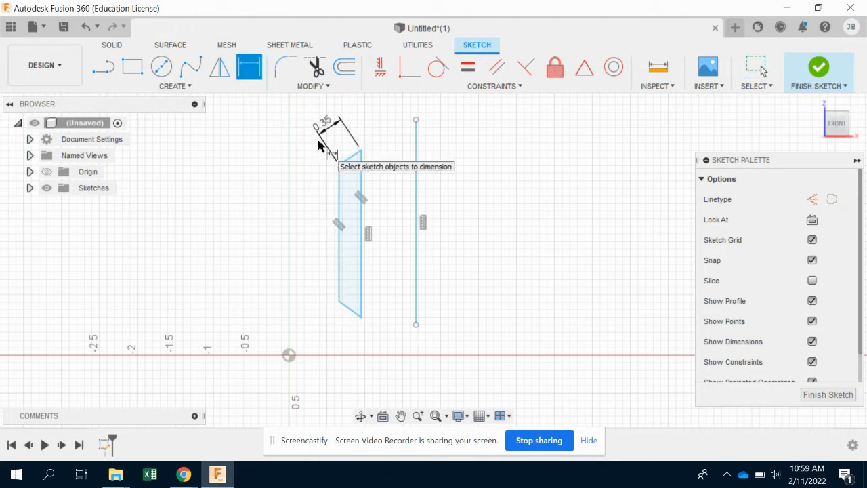
Dimension the horizontal distance between the profile's two long sides to 0.25 in, below the profile.
left_click(338, 282)
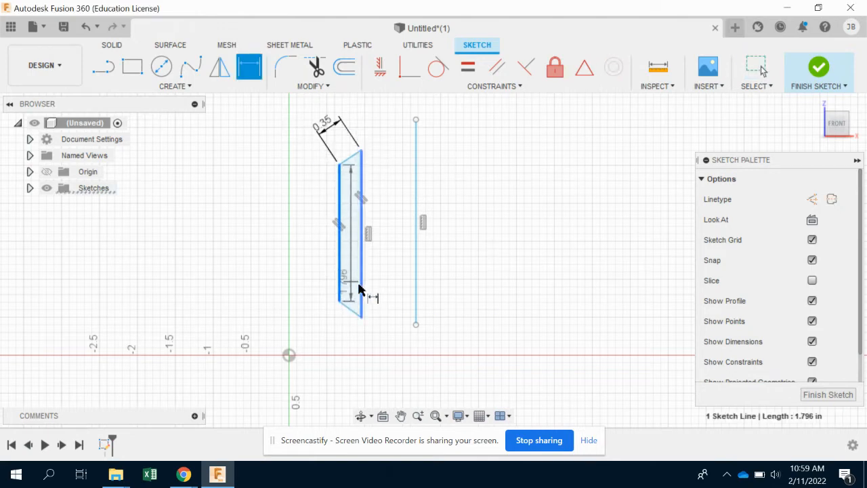
left_click(359, 290)
left_click(333, 340)
key("BackSpace")
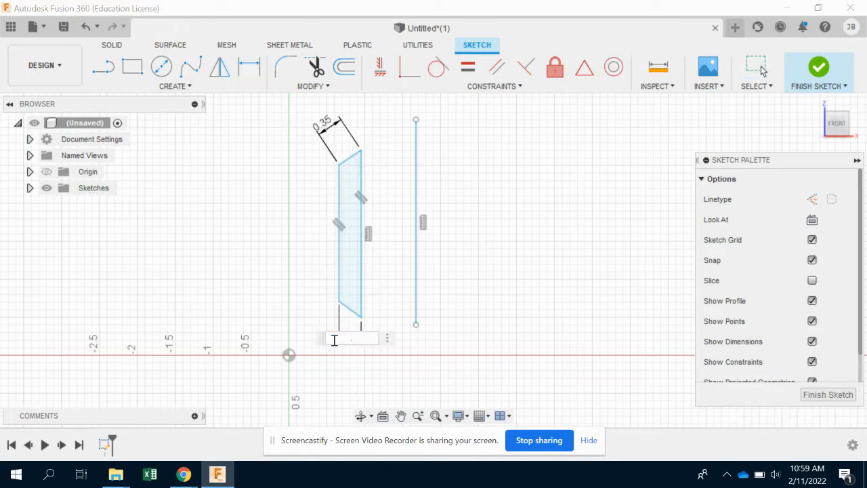
type(".25")
key("Return")
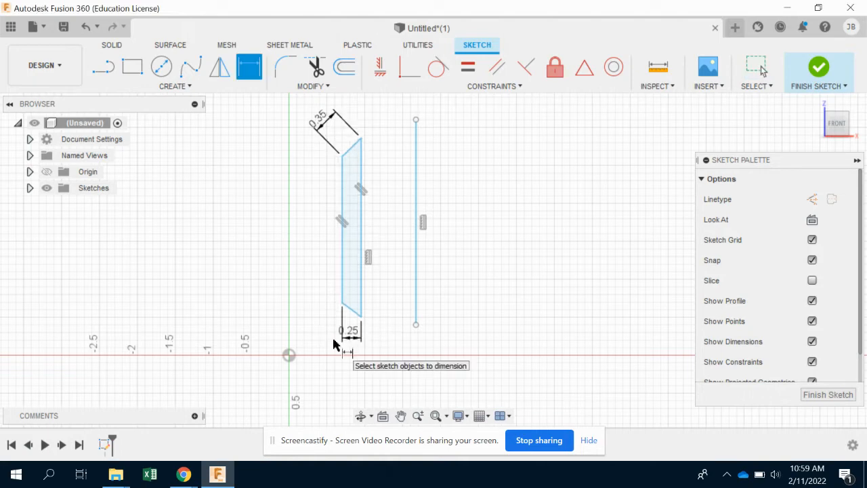
Consult the sketch figure in the Revolve Google Docs document, and dimension the profile's outer (shorter) long side to 1 in in Fusion 360.
mouse_move(184, 474)
left_click(151, 433)
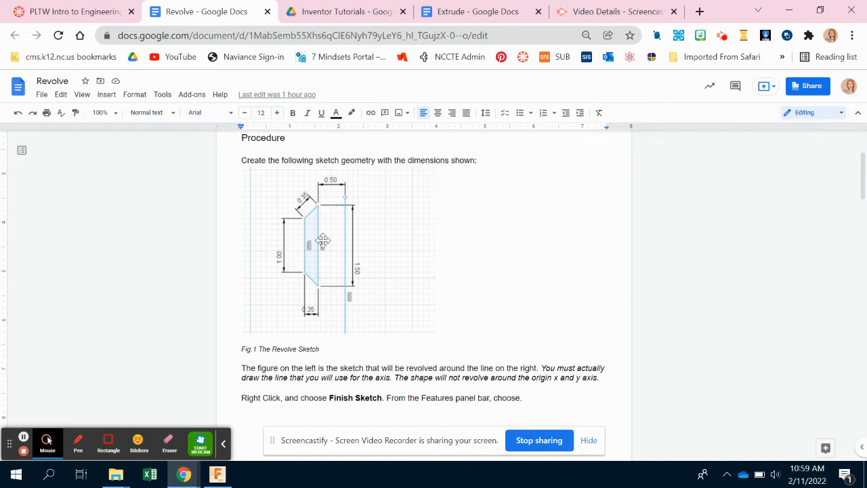
left_click(217, 474)
left_click(343, 263)
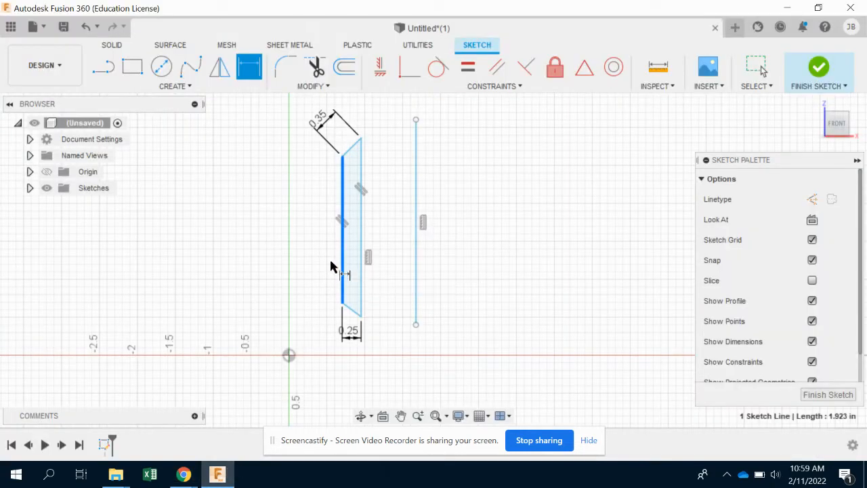
left_click(316, 264)
type("1")
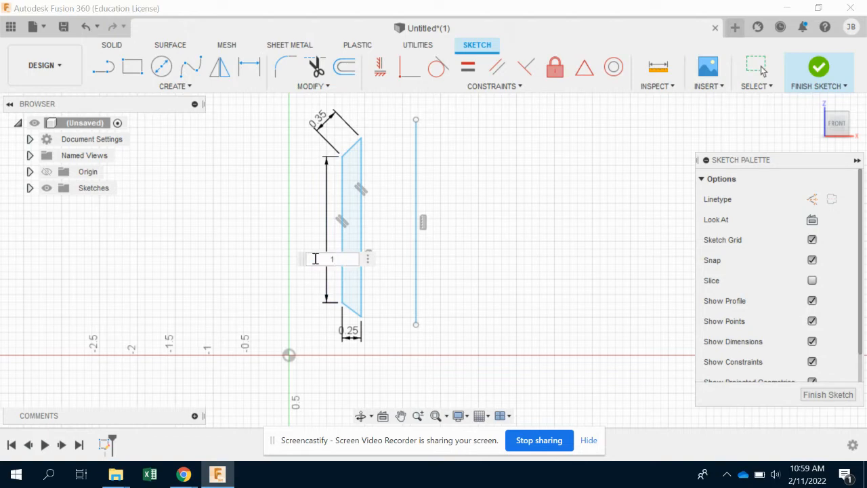
key("Return")
Dimension the profile's long side nearest the axis line to 1.5 in, placing the dimension between the two.
left_click(363, 220)
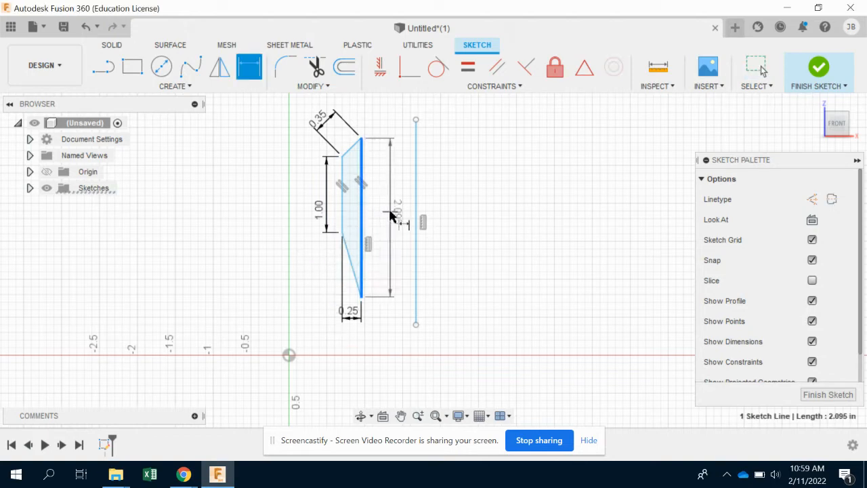
left_click(386, 214)
type("1")
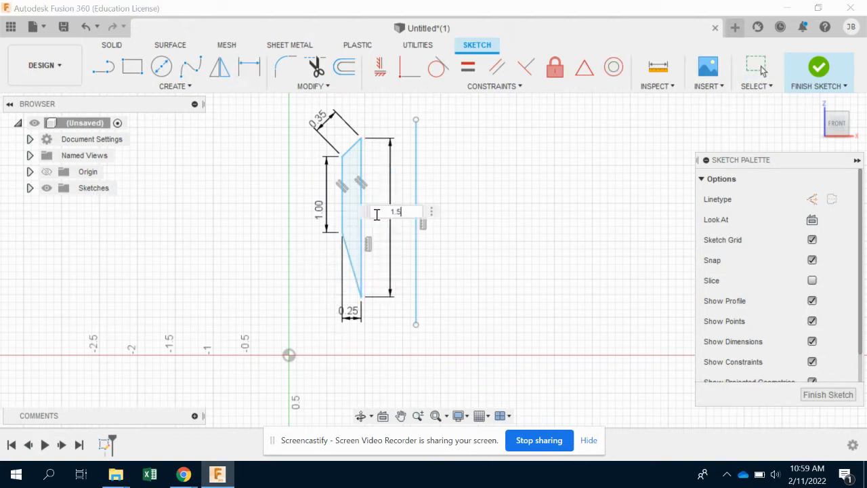
type(".5")
key("Return")
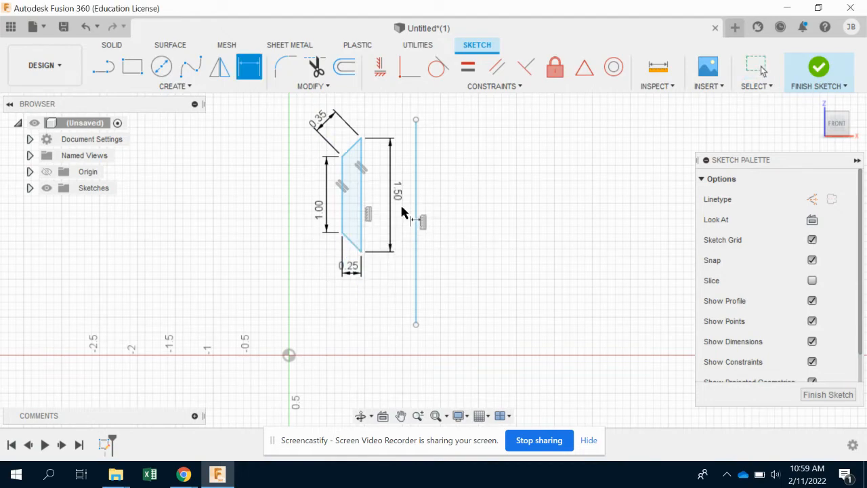
Check the figure in the Revolve document, and dimension the profile's inner long side 0.5 in from the axis line in Fusion 360.
scroll(287, 271, "up", 5)
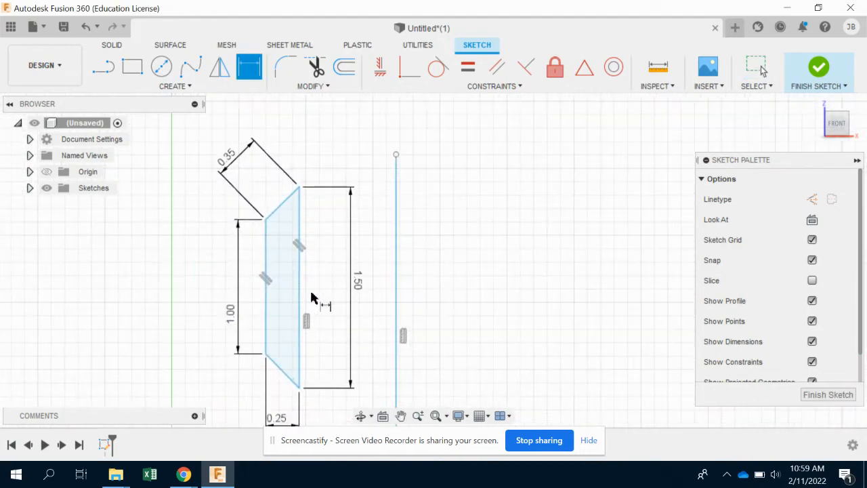
mouse_move(184, 475)
left_click(101, 406)
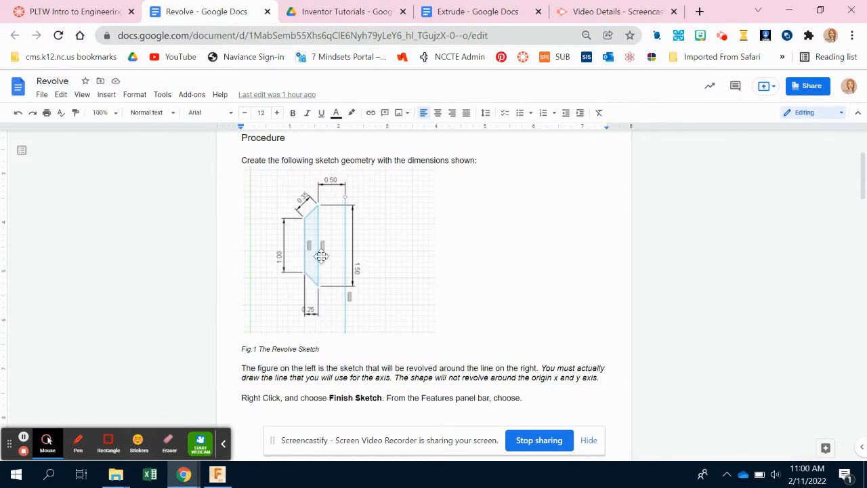
key("alt+Tab")
left_click(300, 305)
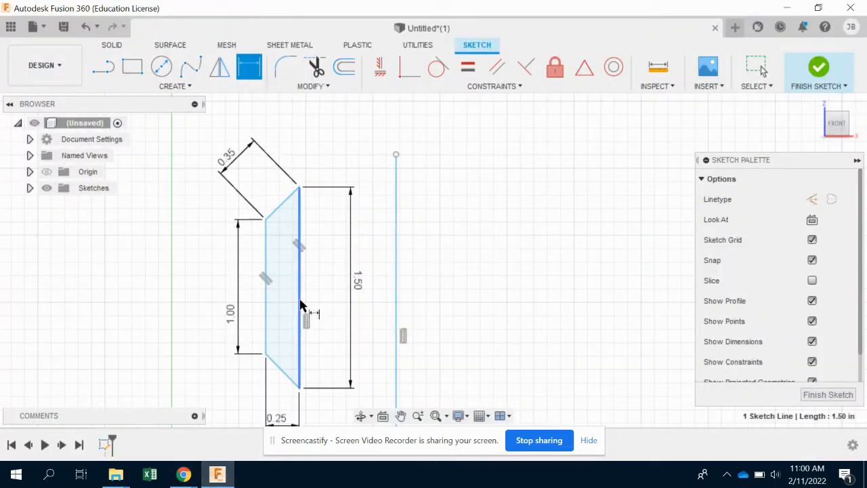
left_click(397, 300)
left_click(338, 147)
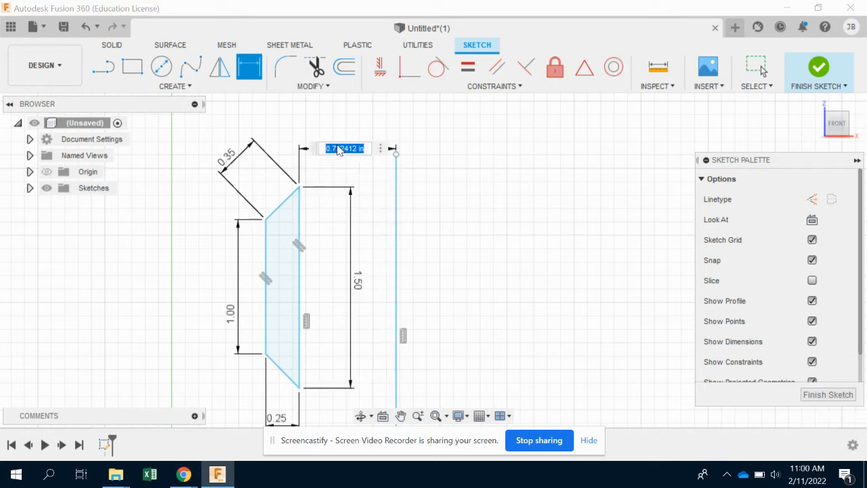
key("BackSpace")
key("Return")
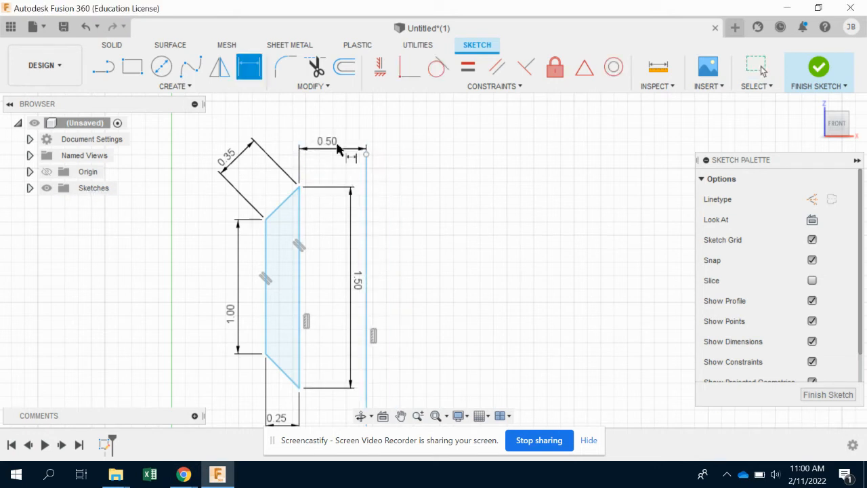
Finish the sketch and revolve the trapezoid profile around the vertical axis line with type Full as a new body.
left_click(819, 68)
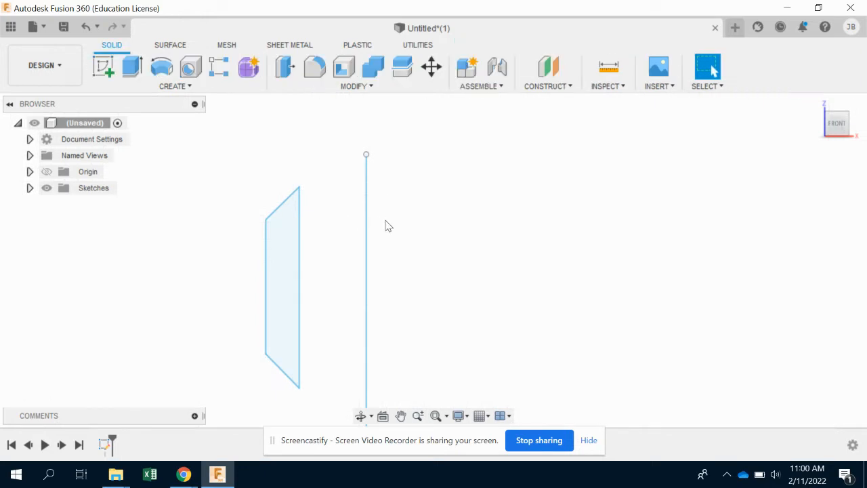
scroll(388, 224, "up", 4)
scroll(414, 216, "down", 7)
scroll(513, 272, "down", 1)
scroll(512, 271, "down", 2)
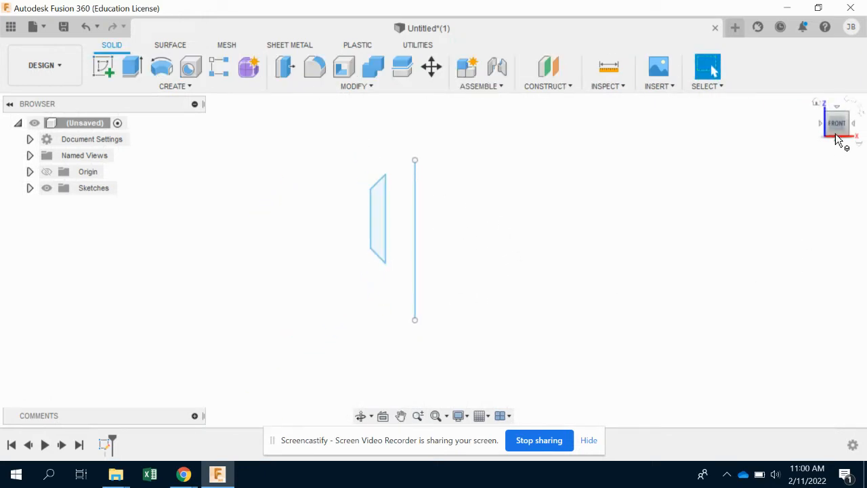
left_click_drag(840, 142, 805, 158)
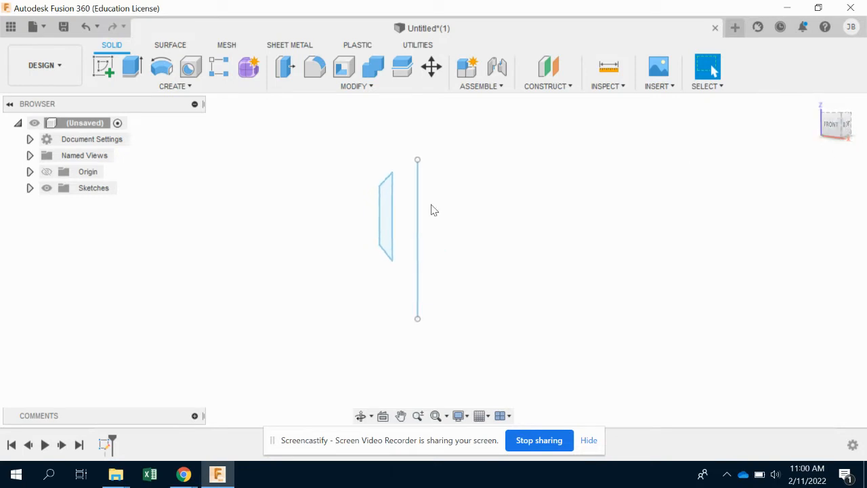
left_click(159, 64)
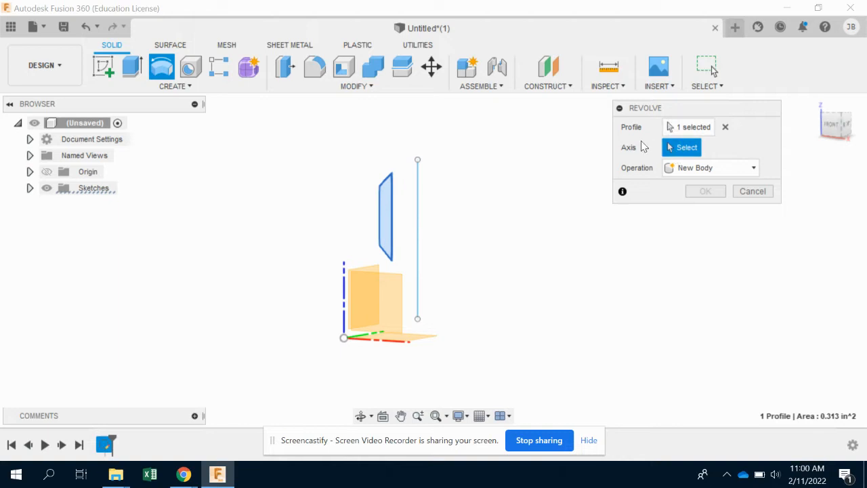
left_click(418, 205)
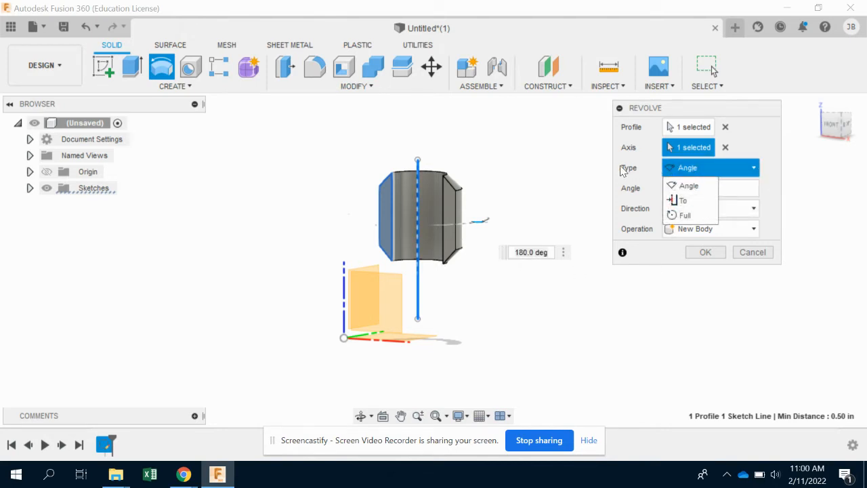
left_click(685, 215)
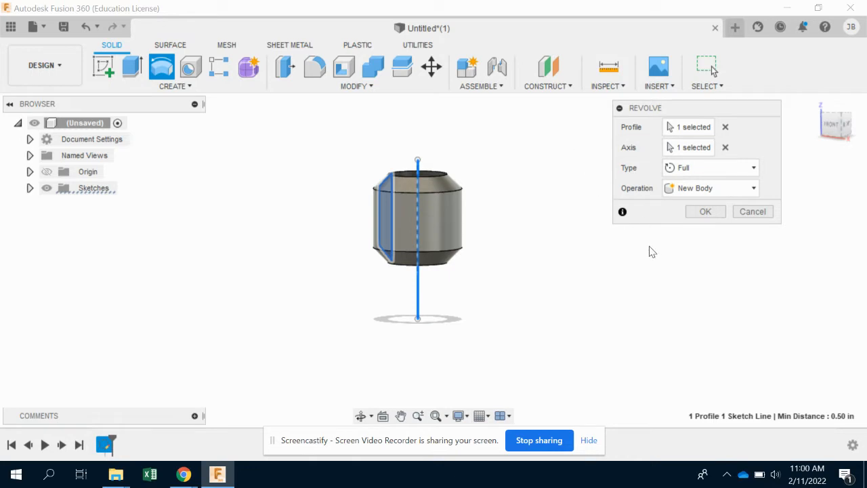
left_click(710, 212)
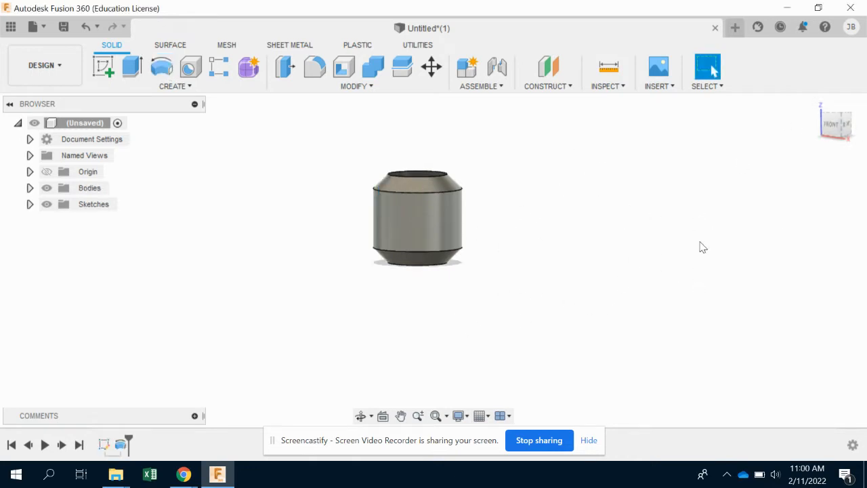
mouse_move(828, 134)
left_mouse_down()
mouse_move(817, 149)
mouse_move(816, 182)
mouse_move(806, 110)
left_mouse_up()
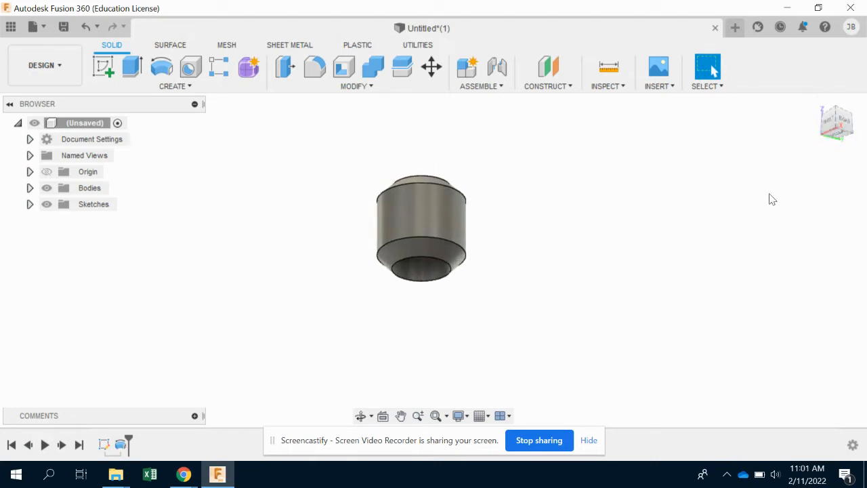
left_click(836, 122)
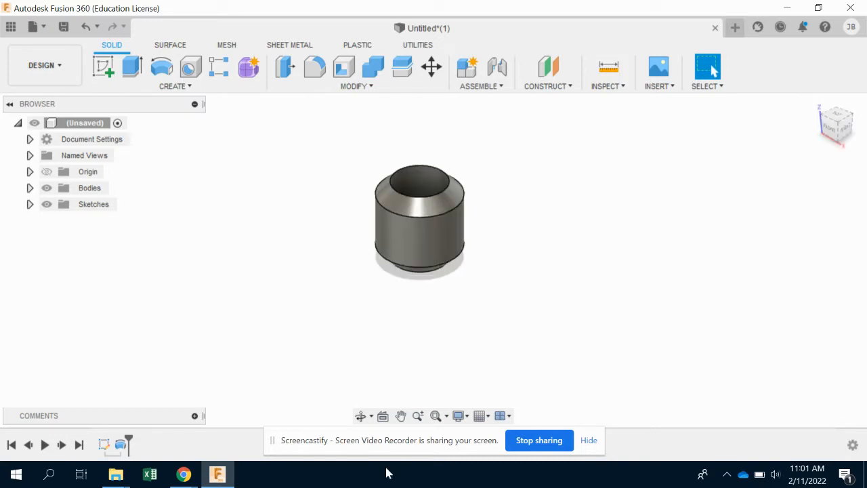
Switch to the Revolve Google Docs document and highlight the Revolve and Join instruction for drawing the rectangular solid.
mouse_move(184, 474)
left_click(126, 422)
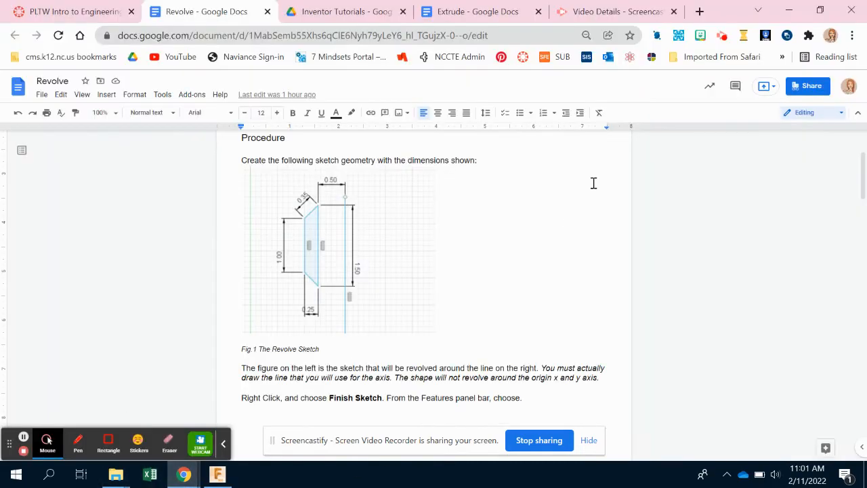
scroll(589, 203, "down", 8)
scroll(625, 306, "down", 9)
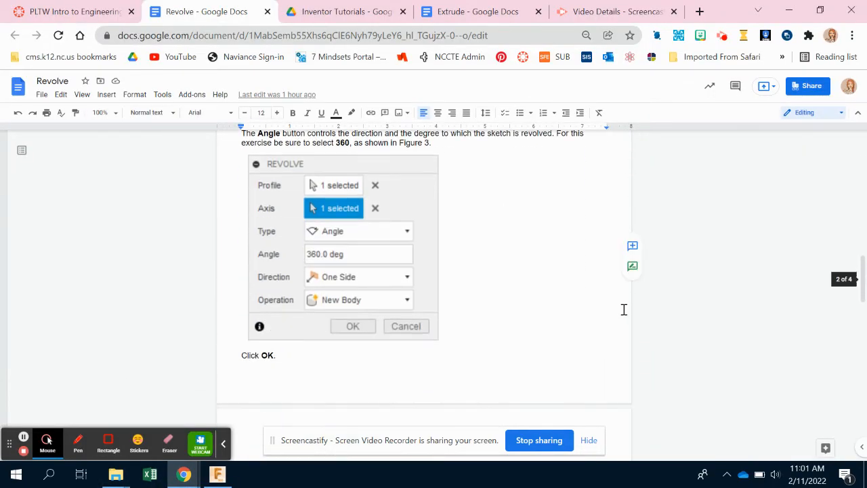
scroll(620, 309, "down", 5)
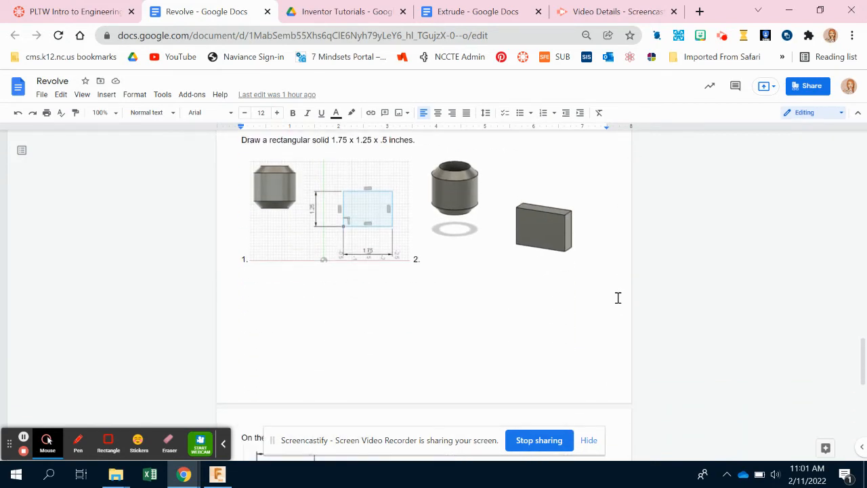
scroll(613, 303, "up", 2)
left_click_drag(244, 230, 417, 235)
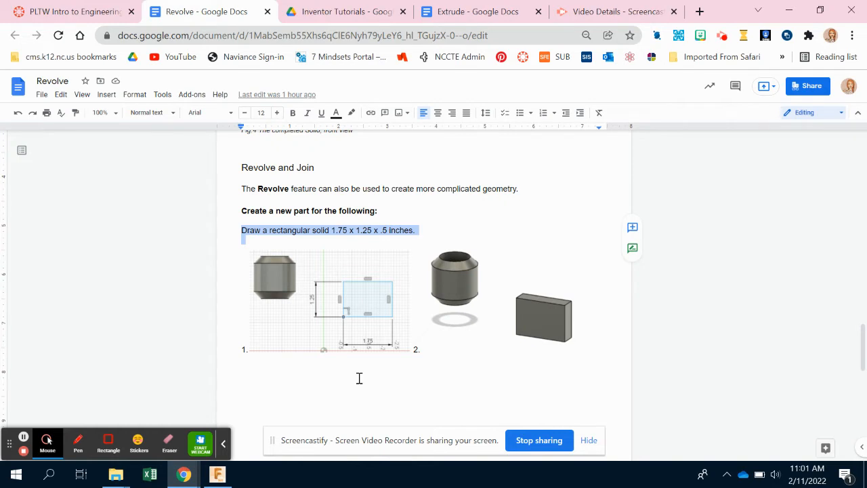
Switch to Fusion 360 and start a new sketch on the front (XZ) origin plane.
left_click(217, 474)
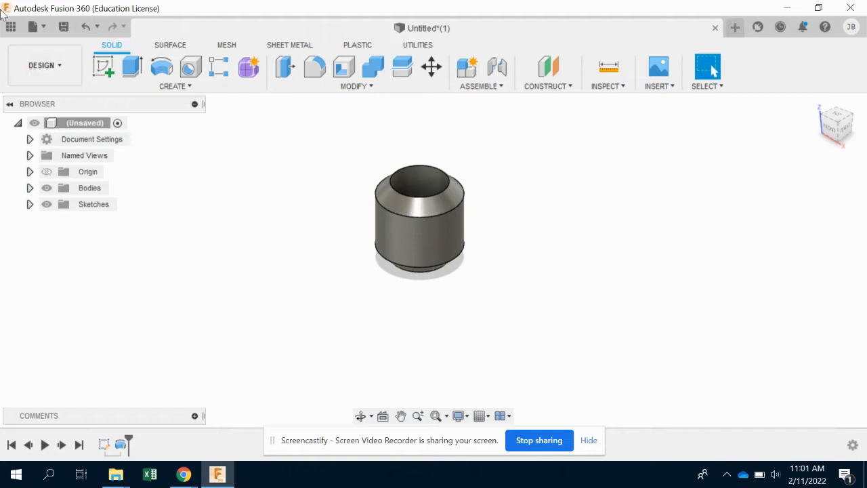
left_click(106, 67)
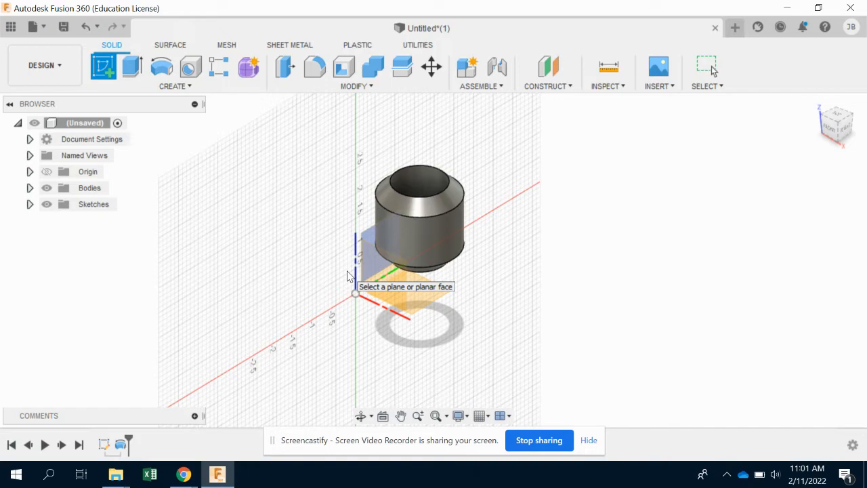
left_click(394, 282)
middle_click_drag(586, 178, 462, 190)
Draw a rectangle 1.75 in wide and 1.25 in high, with its base on the horizontal axis beside the revolved solid.
left_click(132, 66)
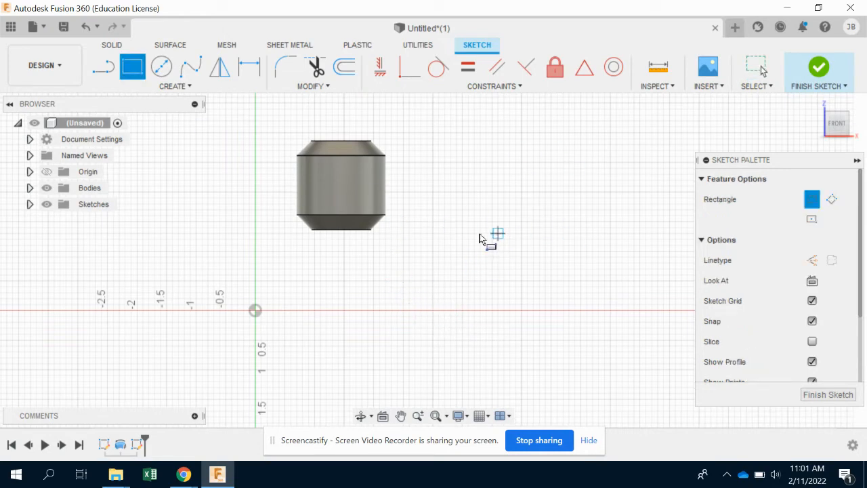
left_click(414, 310)
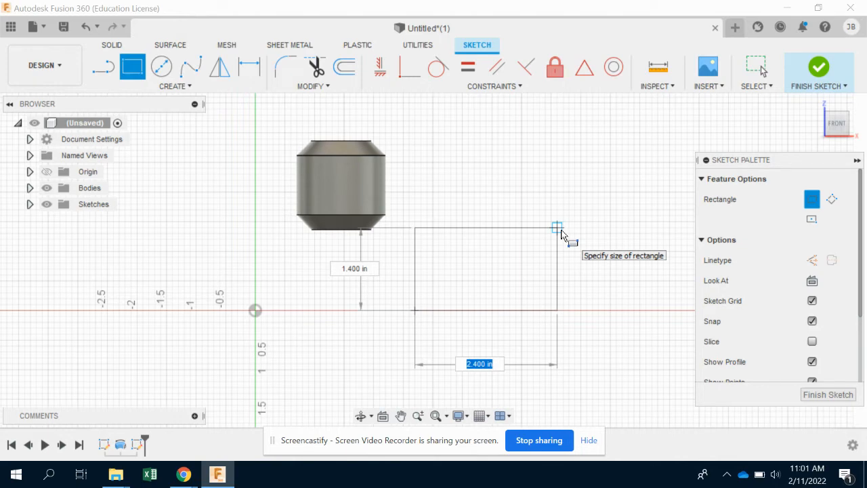
key("Tab")
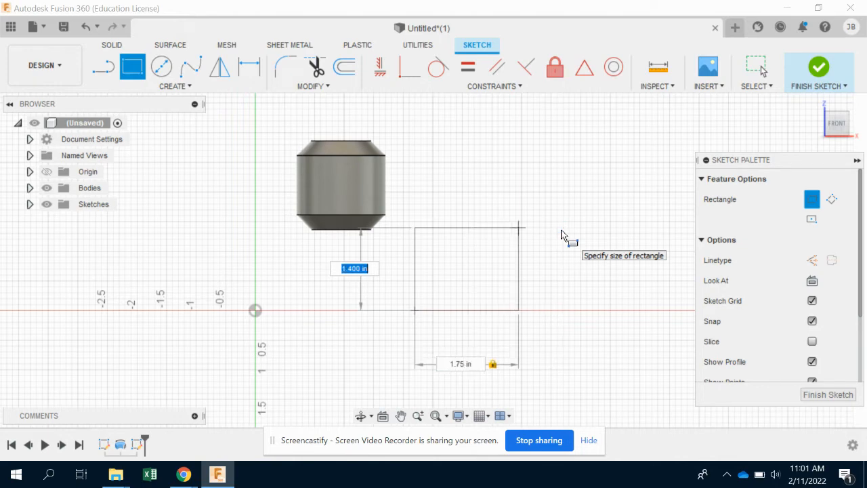
type("1.25")
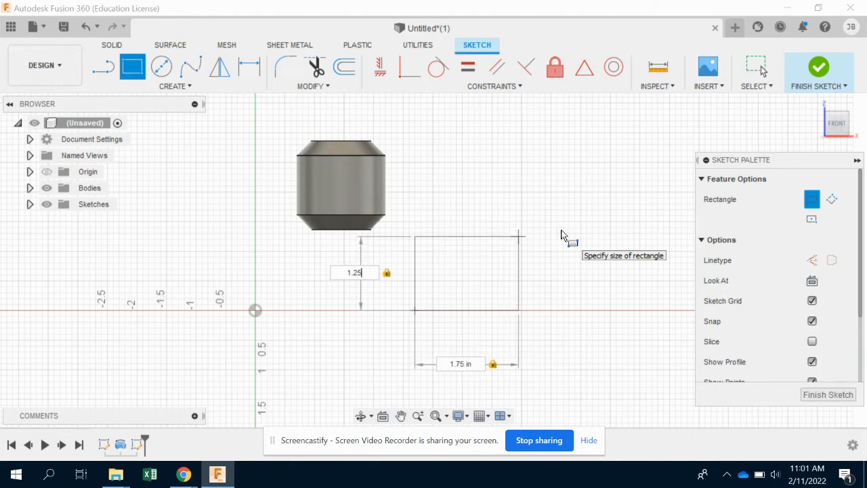
key("Return")
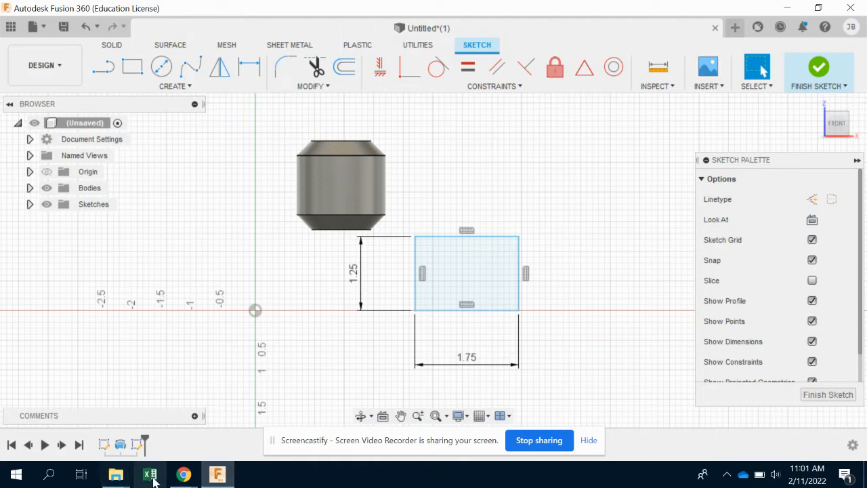
Check the rectangle figure in the Revolve document, and inspect the rectangle's height dimension in Fusion 360.
mouse_move(184, 473)
left_click(183, 381)
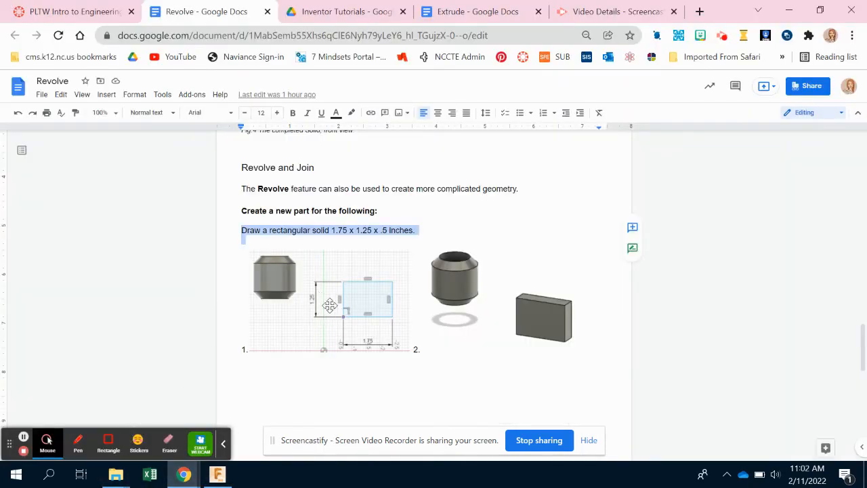
left_click(217, 474)
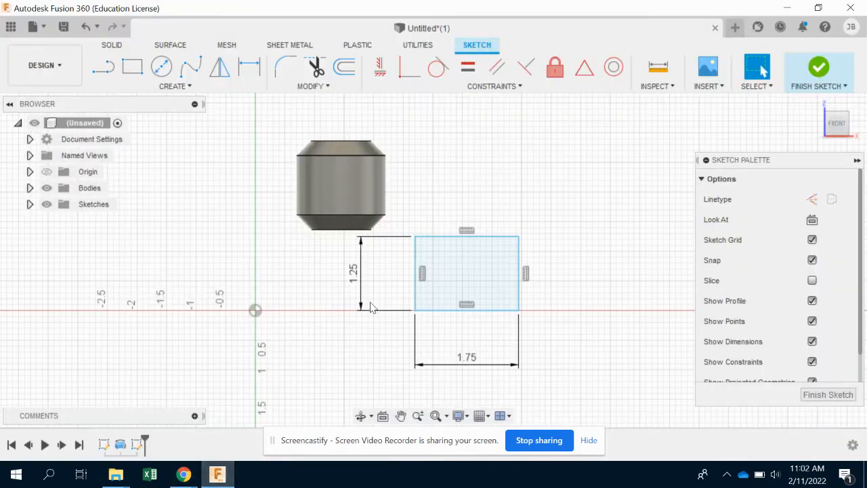
double_click(353, 274)
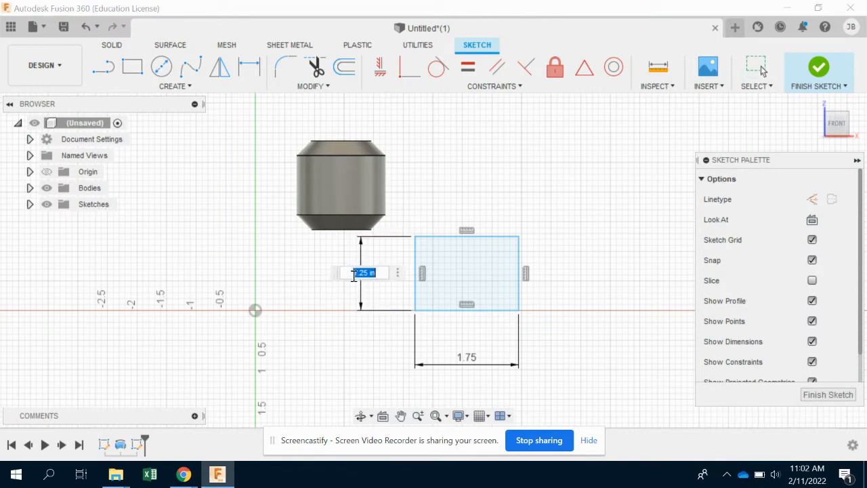
key("Return")
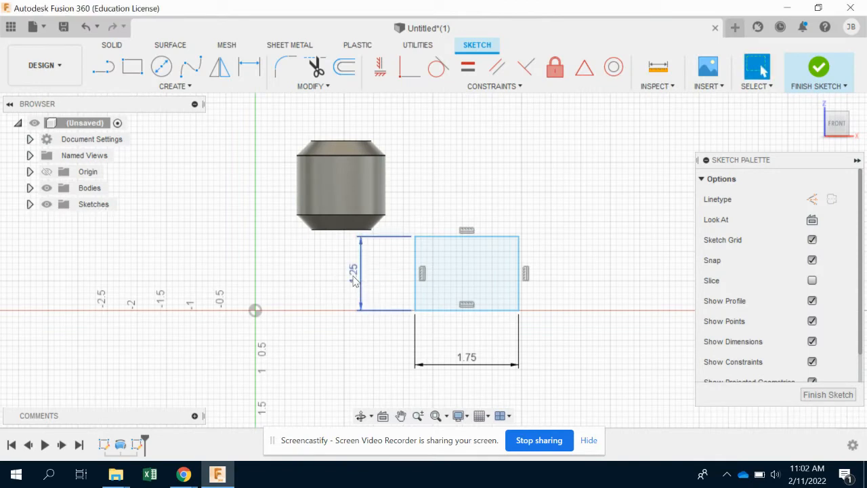
Finish the sketch and extrude the rectangle profile 0.5 in as a new body.
left_click(816, 66)
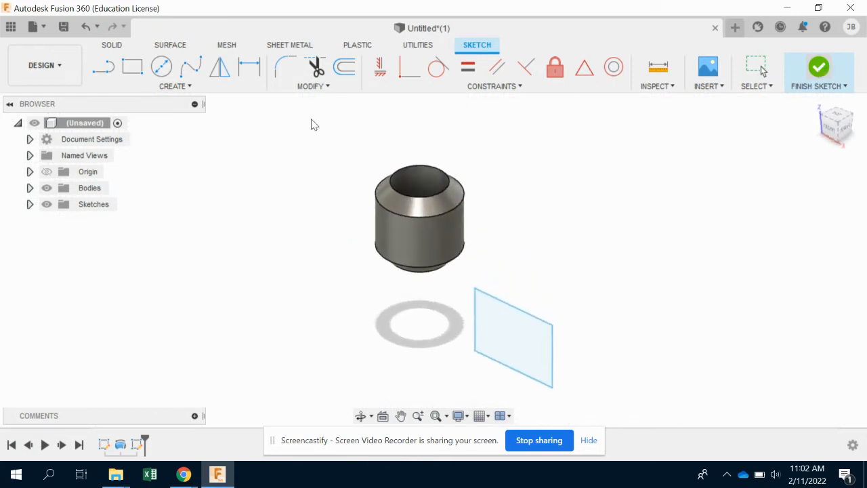
left_click(132, 66)
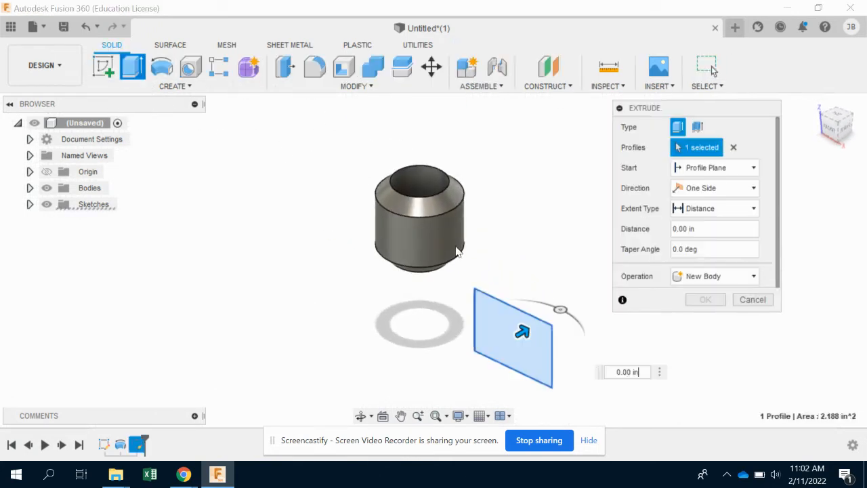
left_click(714, 228)
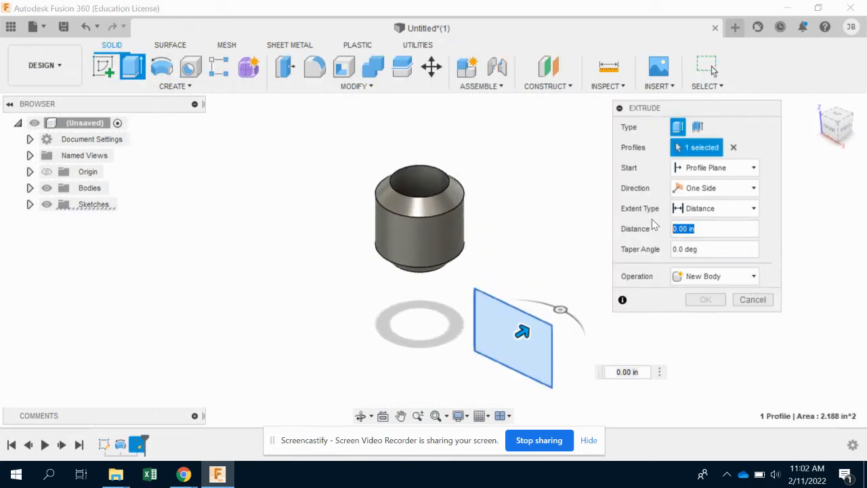
type("0.5")
key("Return")
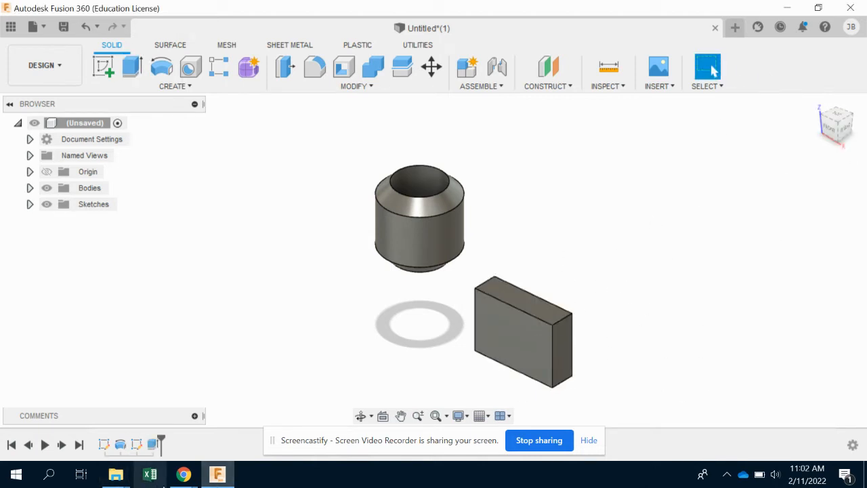
Switch to the Revolve Google Docs document and read the instructions and figure for the front-face semicircle sketch.
left_click(120, 449)
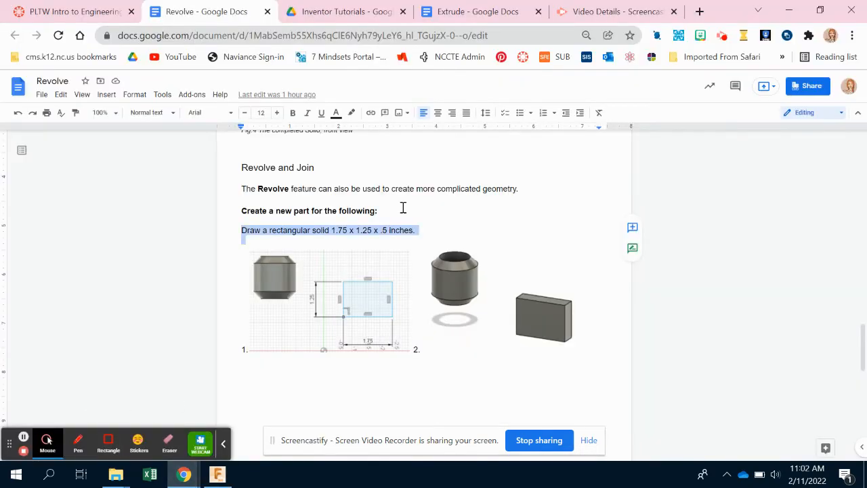
scroll(407, 223, "down", 5)
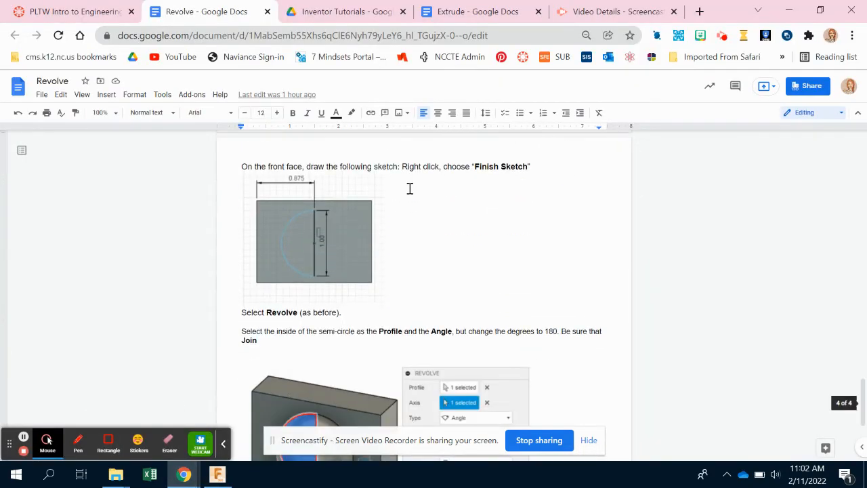
scroll(409, 187, "up", 2)
scroll(515, 227, "down", 4)
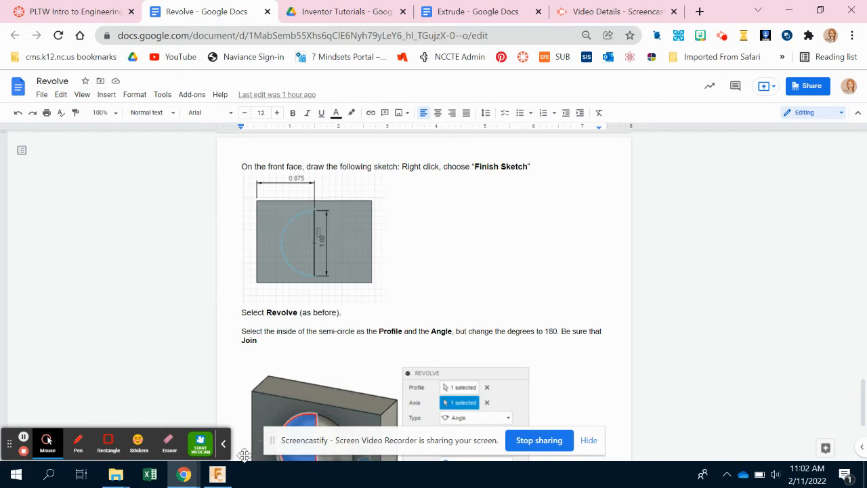
Switch to Fusion 360 and start a new sketch on the front face of the rectangular solid.
left_click(216, 474)
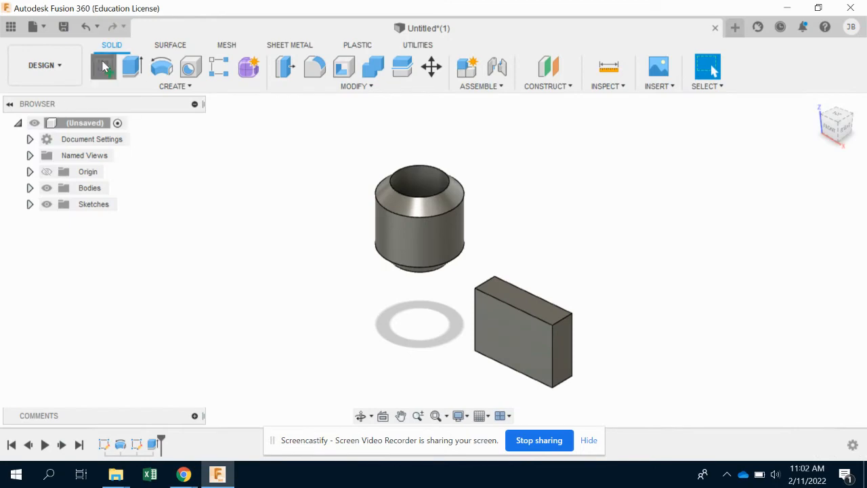
left_click(105, 66)
left_click(503, 339)
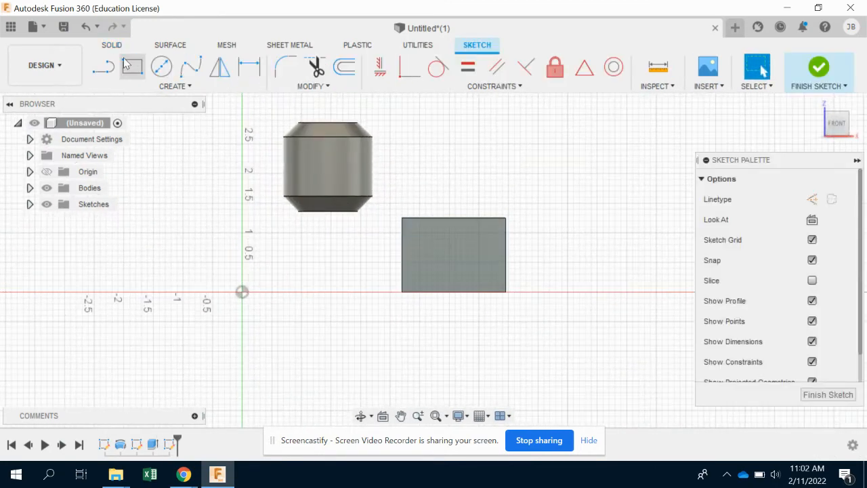
left_click(103, 66)
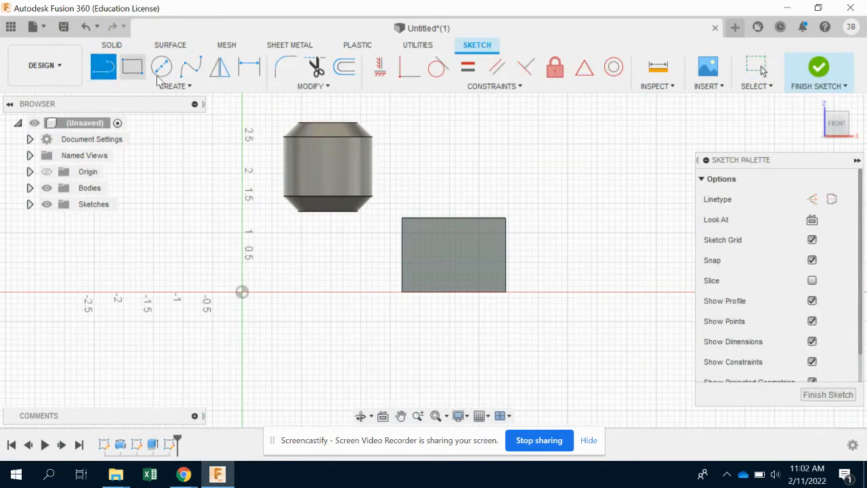
left_click(454, 219)
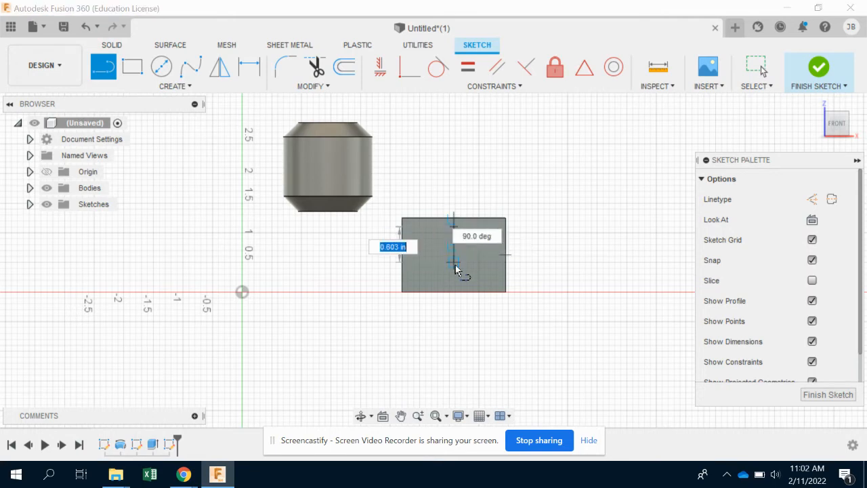
left_click(454, 279)
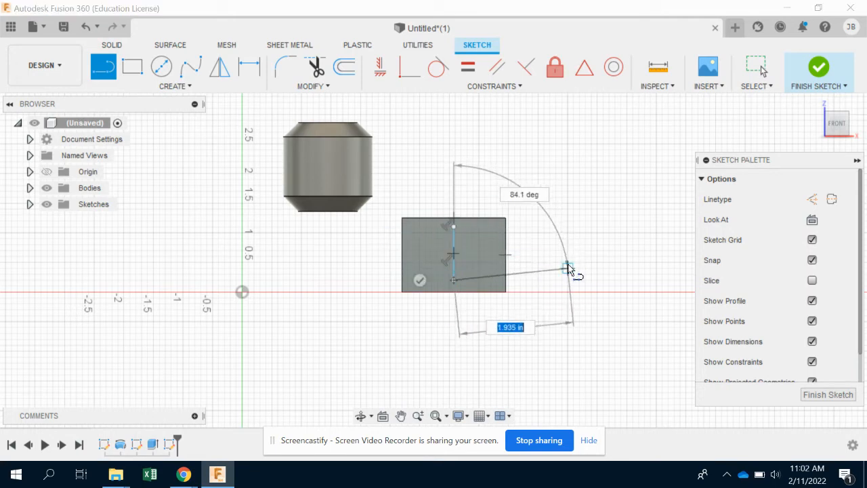
key("Escape")
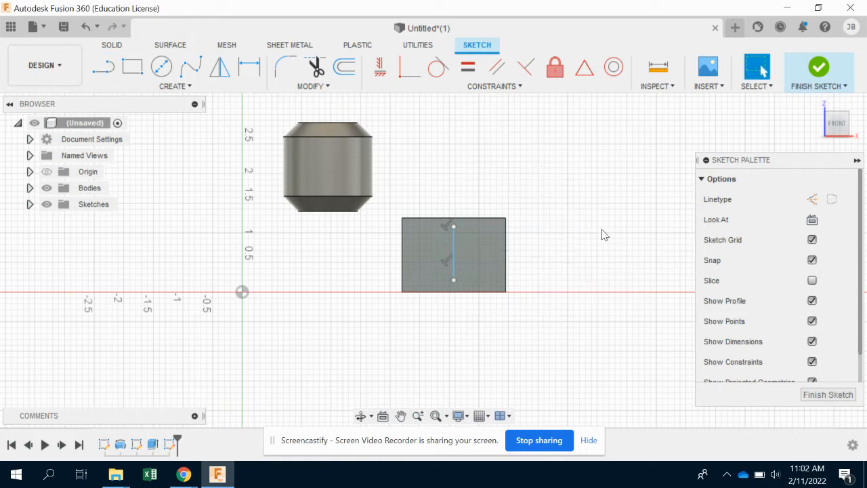
key("ctrl+z")
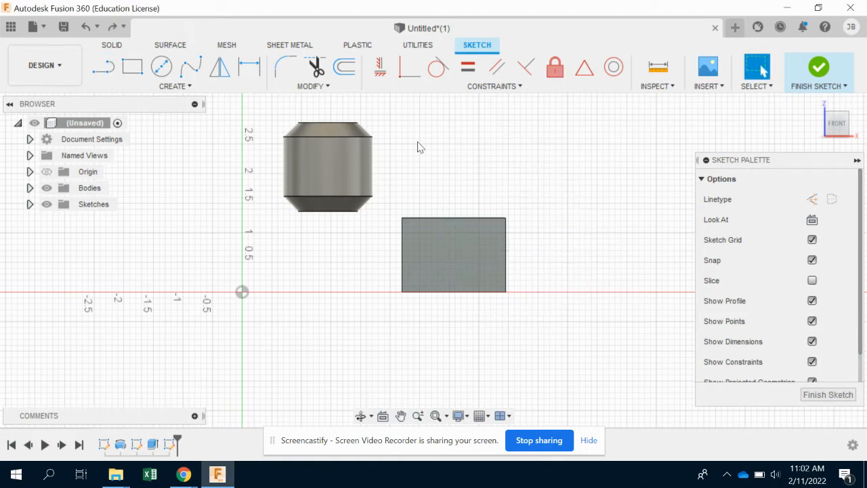
left_click(103, 66)
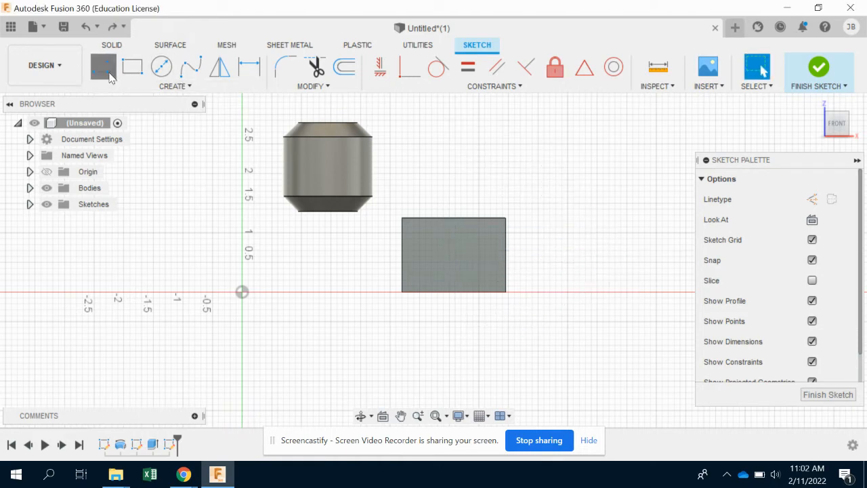
left_click(453, 217)
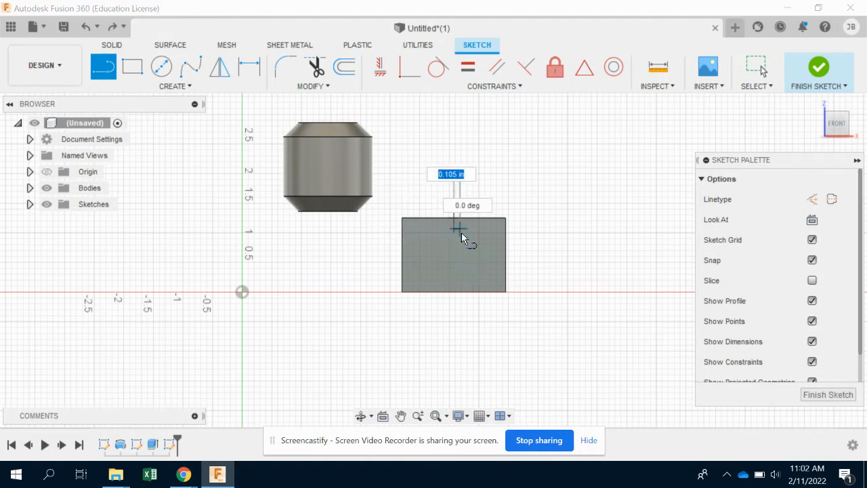
key("Escape")
Draw a vertical line on the block's front face, about 0.73 in from its left edge.
left_click(103, 67)
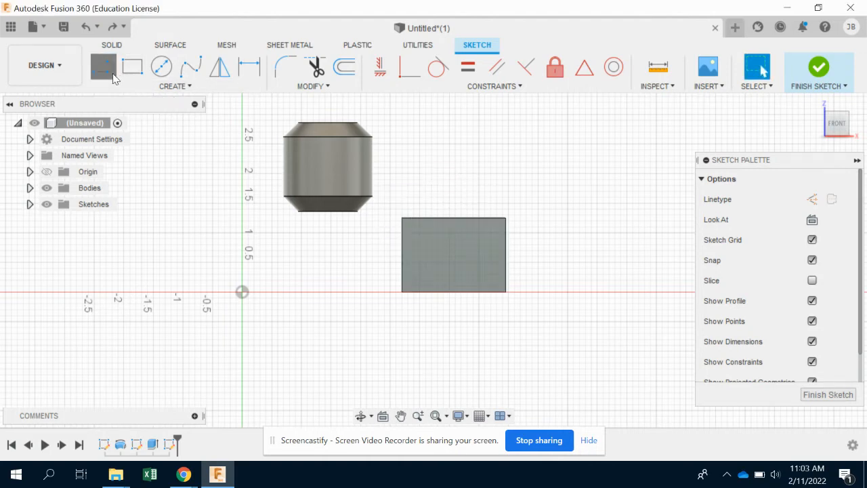
scroll(439, 247, "up", 4)
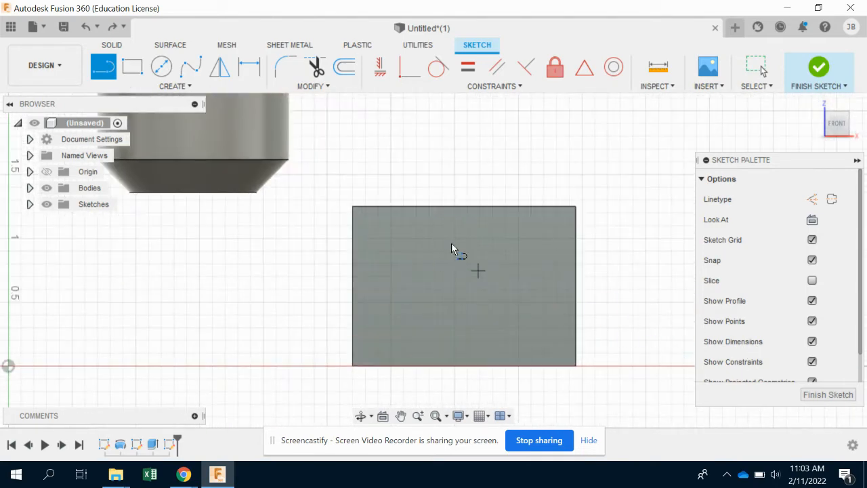
left_click(485, 417)
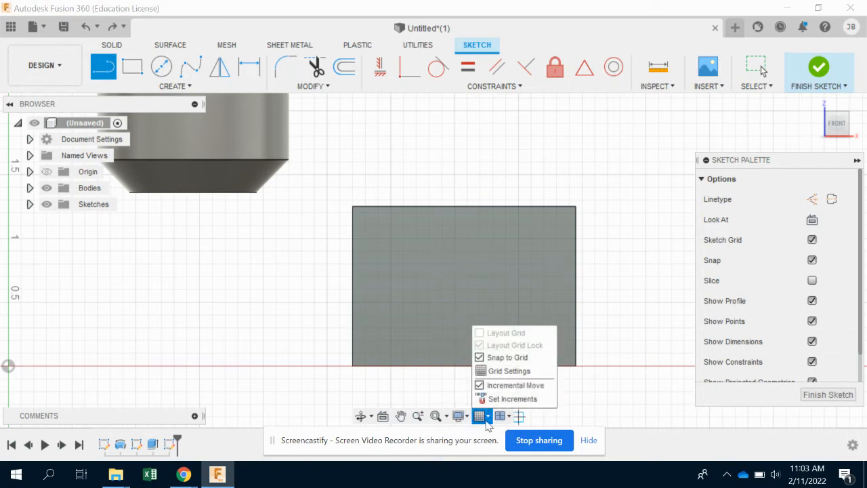
left_click(486, 416)
left_click(486, 417)
left_click(445, 242)
left_click(445, 347)
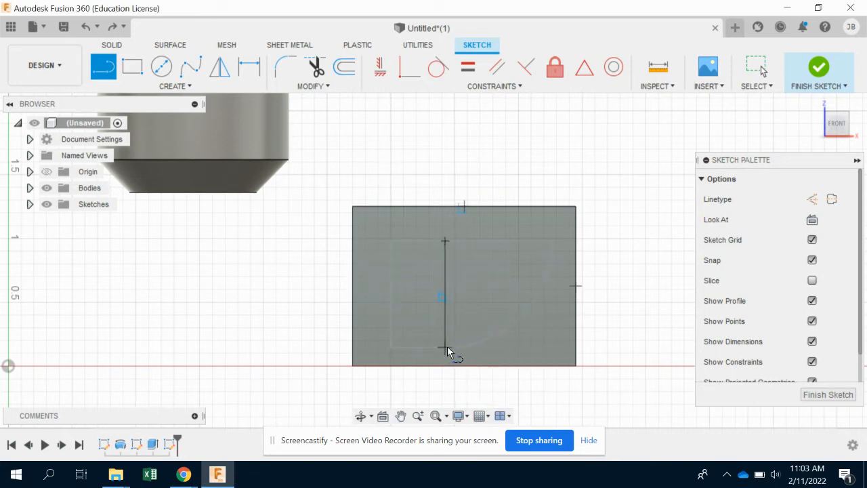
right_click(517, 334)
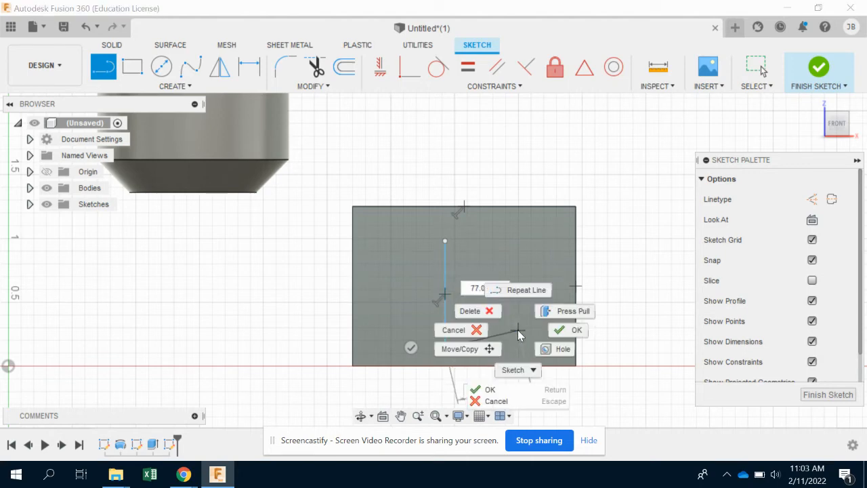
left_click(559, 332)
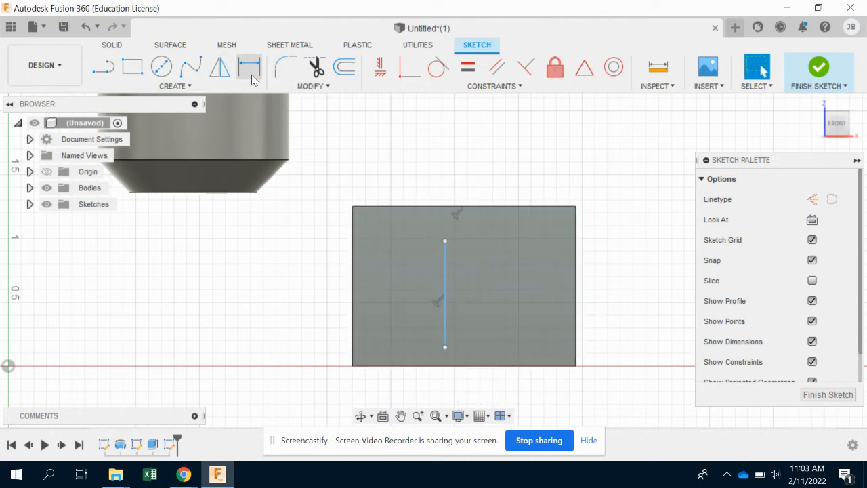
Dimension the vertical line's length and set it to 1 in.
left_click(249, 66)
left_click(445, 283)
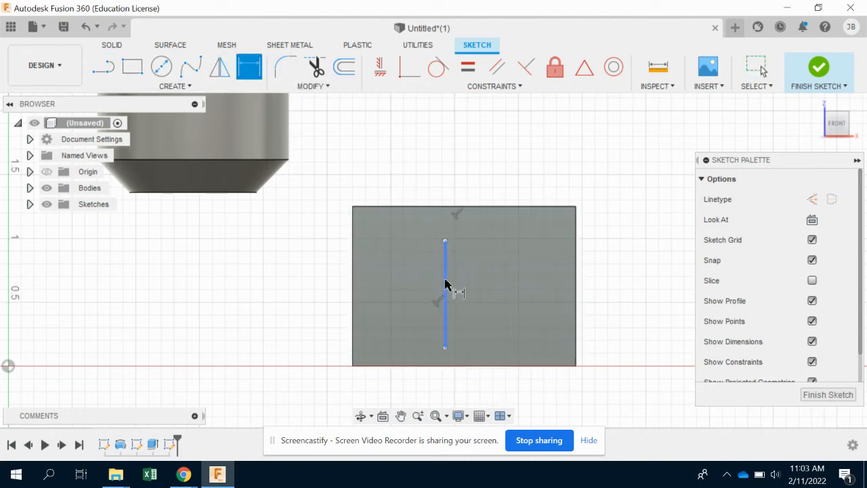
left_click(466, 271)
type("1")
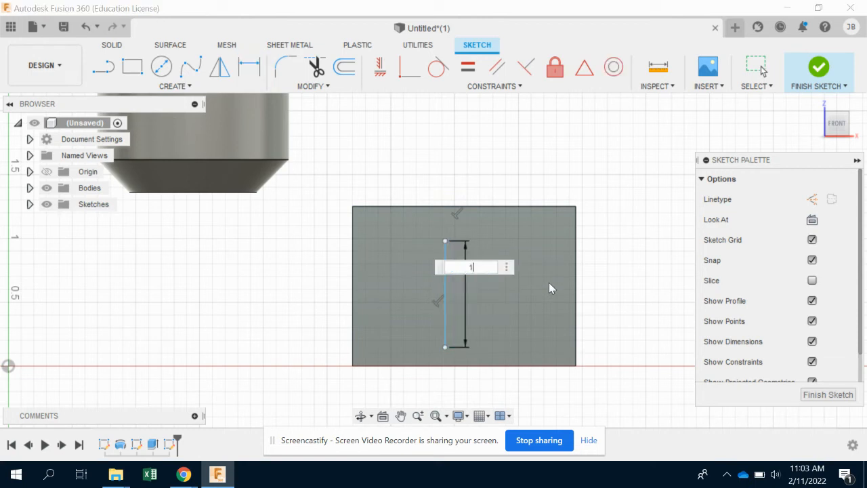
key("Return")
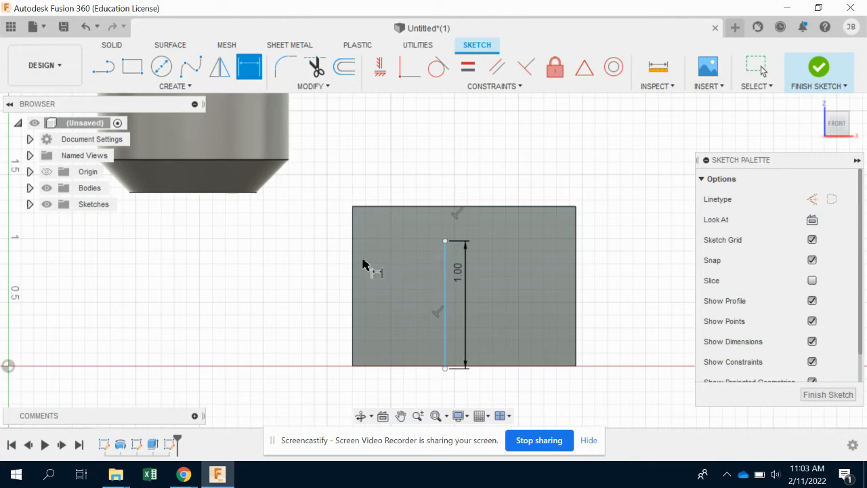
Dimension the line 0.875 in from the block's left edge, and move it up so both ends lie inside the face.
left_click(353, 271)
left_click(447, 271)
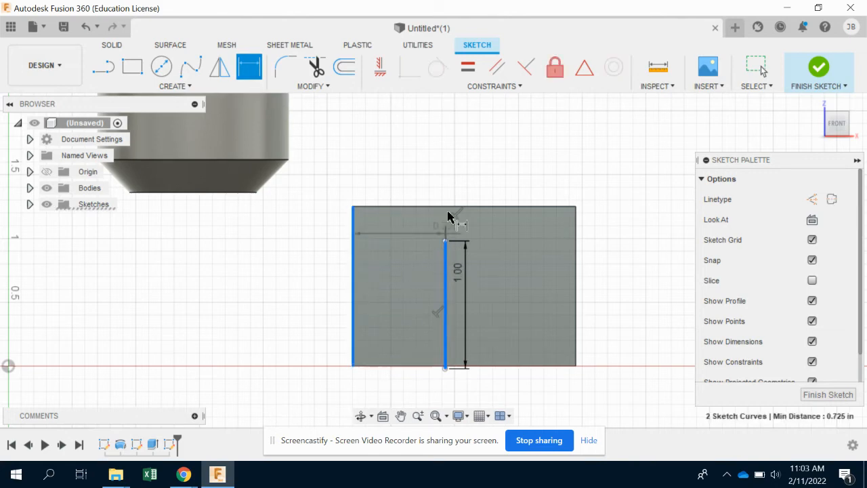
left_click(412, 156)
key("BackSpace")
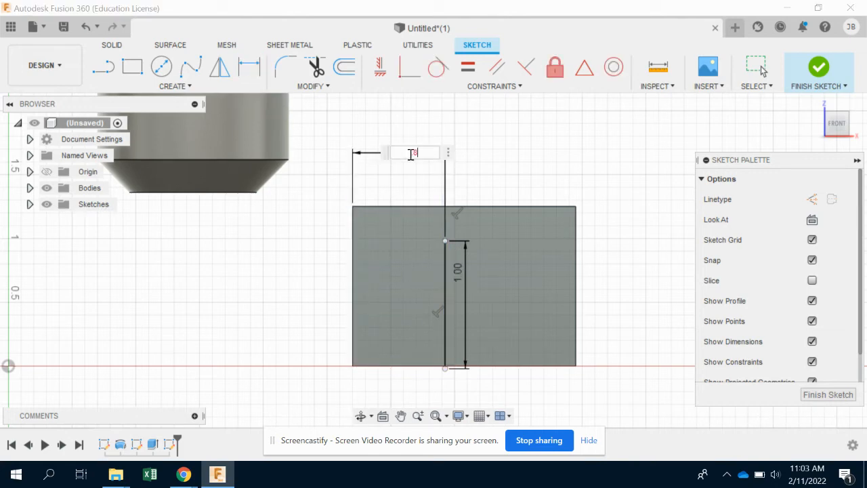
type(".875")
key("Return")
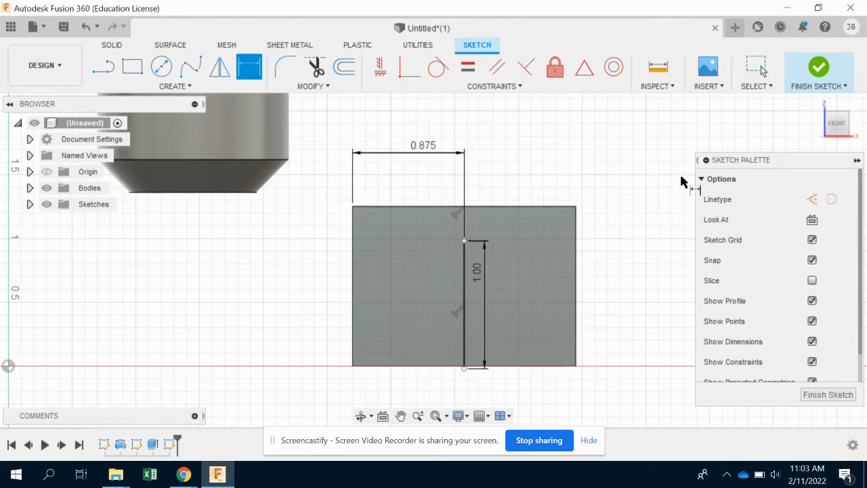
right_click(671, 283)
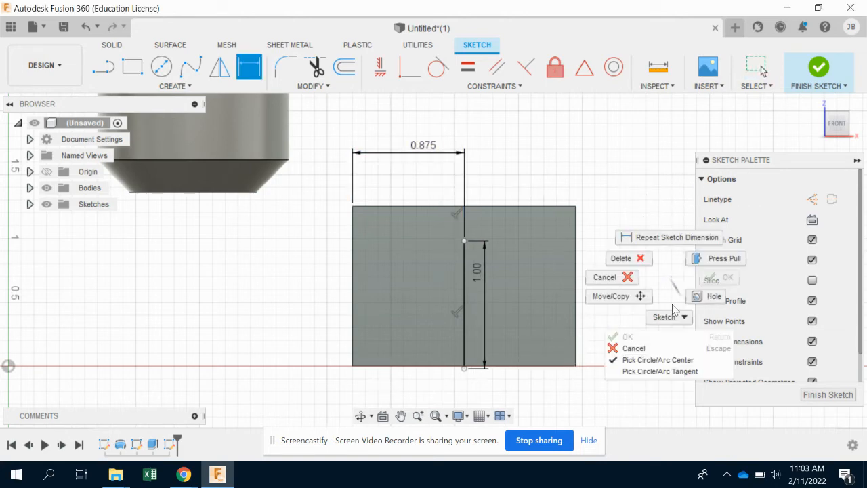
left_click(674, 290)
right_click(620, 281)
left_click(580, 280)
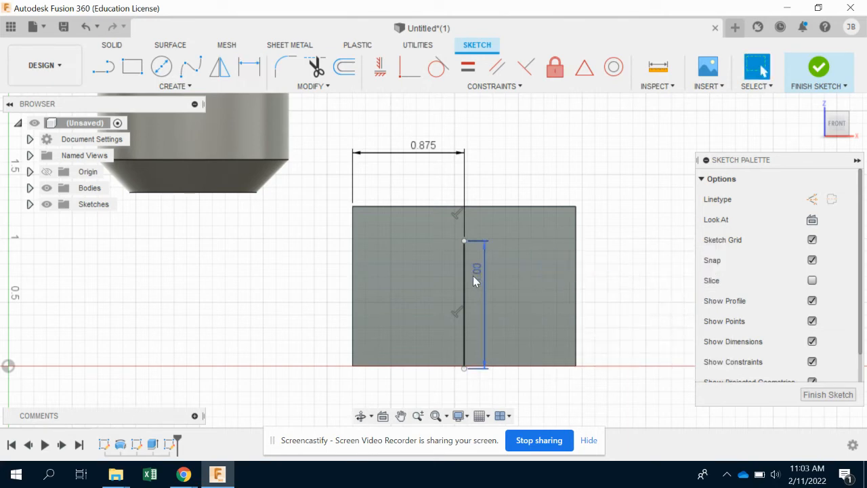
left_click_drag(464, 289, 465, 271)
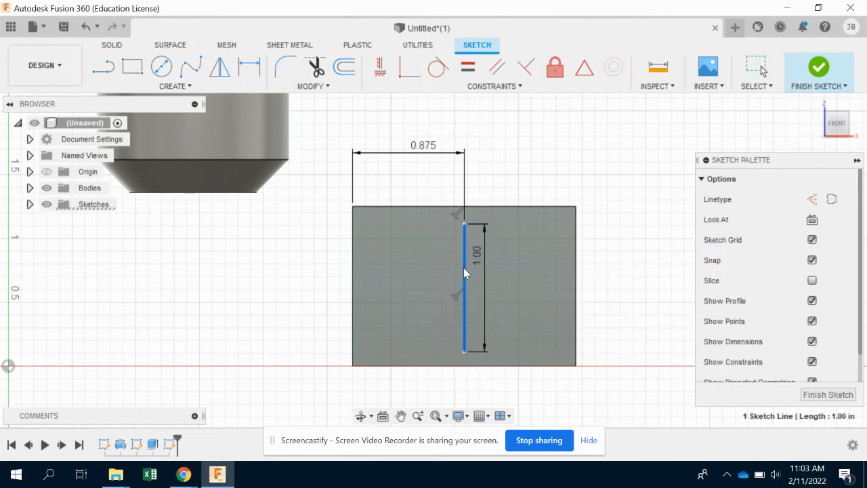
Check the semicircle sketch figure in the Revolve document and return to Fusion 360.
left_click(184, 474)
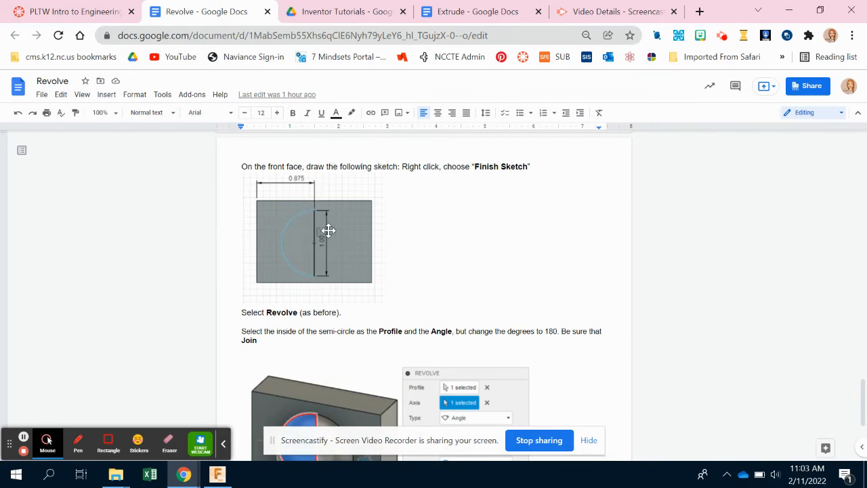
left_click(218, 473)
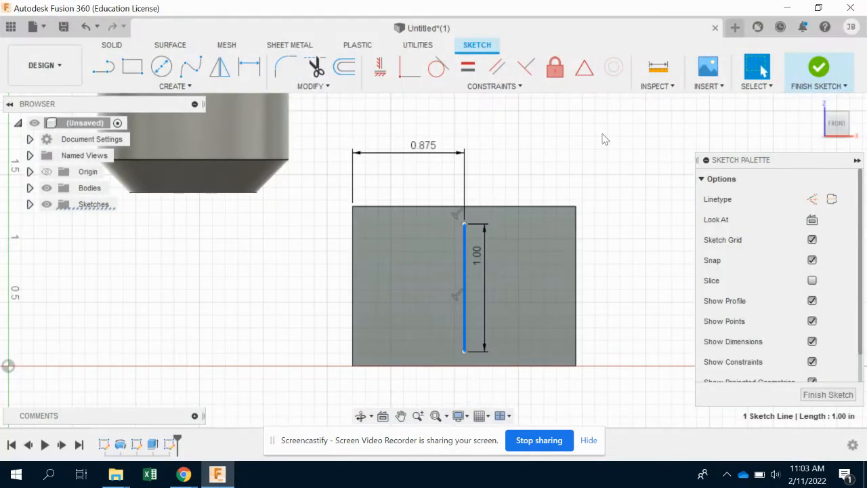
left_click(103, 66)
left_click(465, 351)
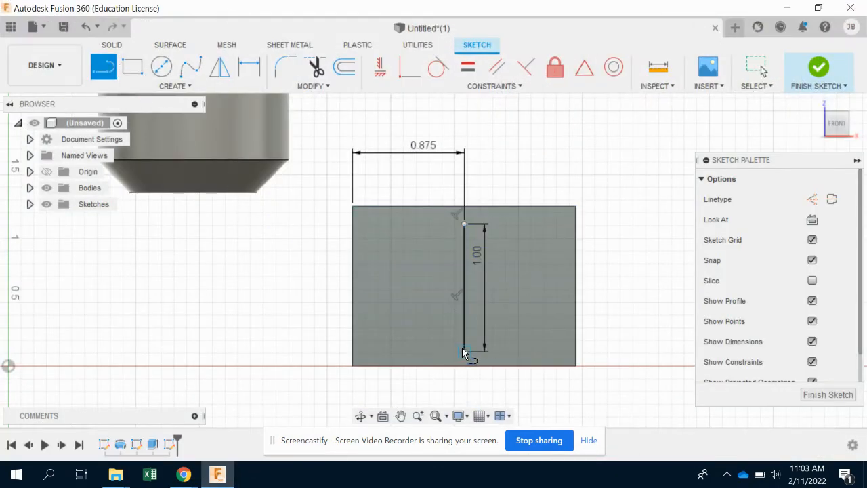
key("Escape")
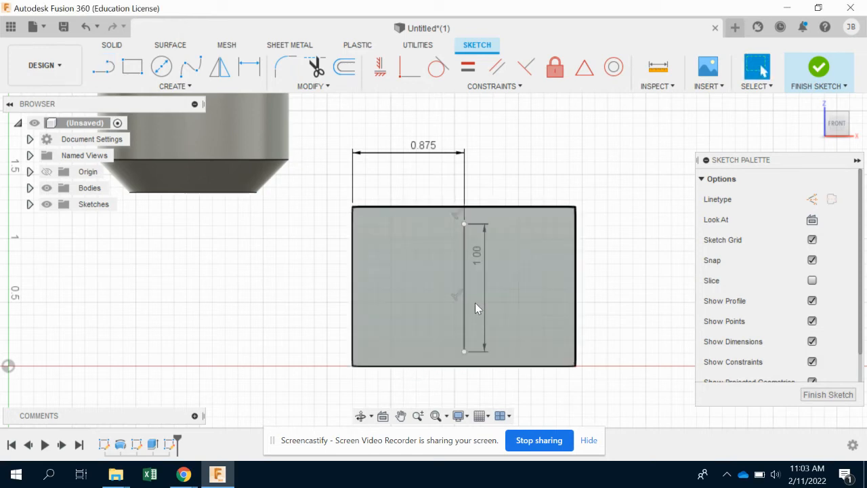
Draw a 3-point arc joining the vertical line's lower and upper ends, bulging toward the block's left edge.
left_click(199, 87)
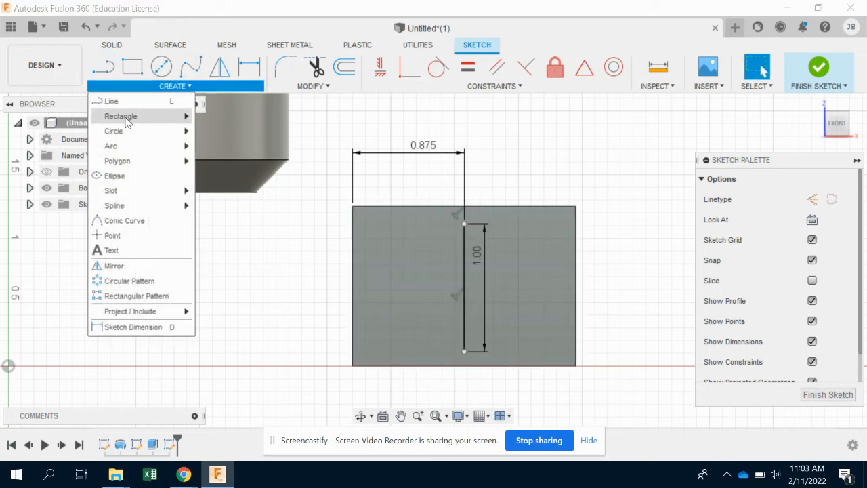
mouse_move(130, 147)
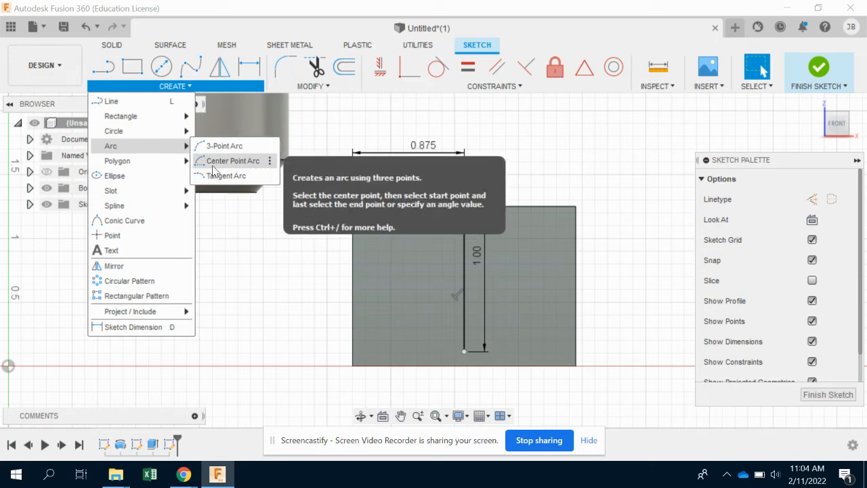
left_click(209, 146)
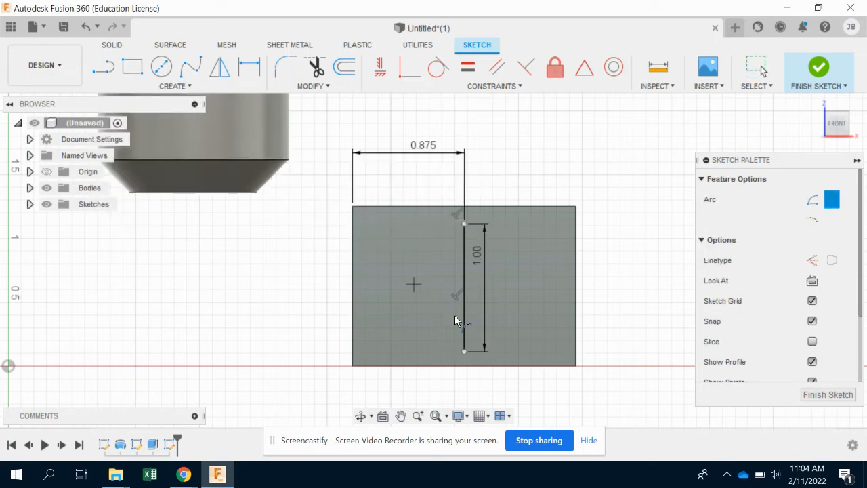
left_click(464, 351)
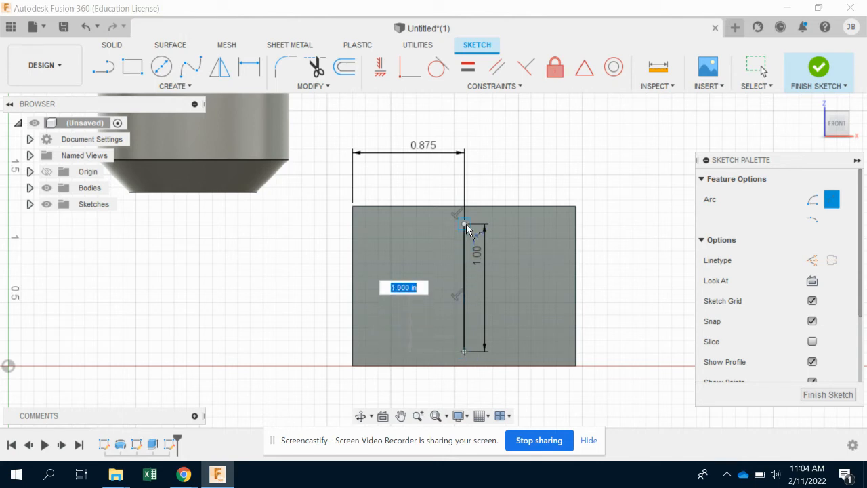
left_click(415, 287)
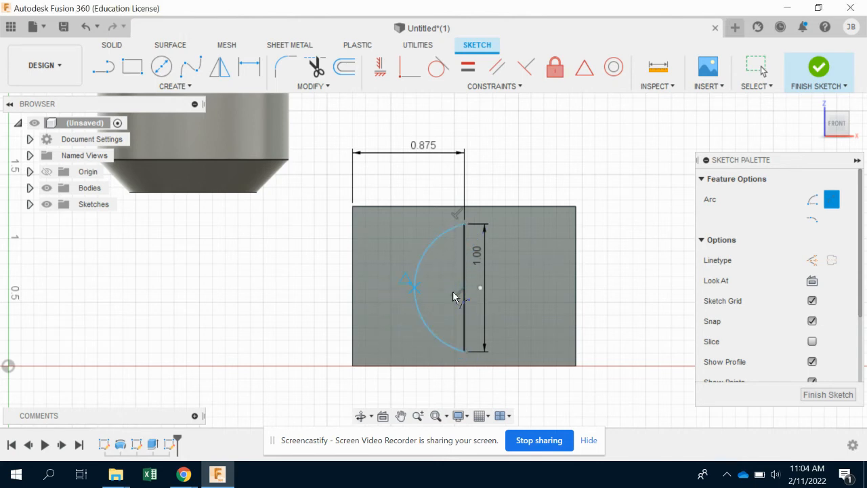
right_click(618, 296)
left_click(678, 287)
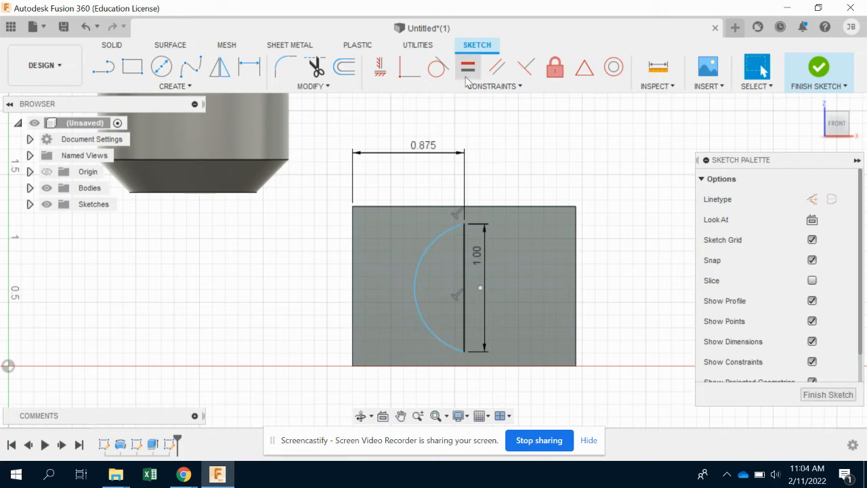
Make the arc's center point coincident with the vertical line to form a true semicircle, and finish the sketch.
left_click(410, 67)
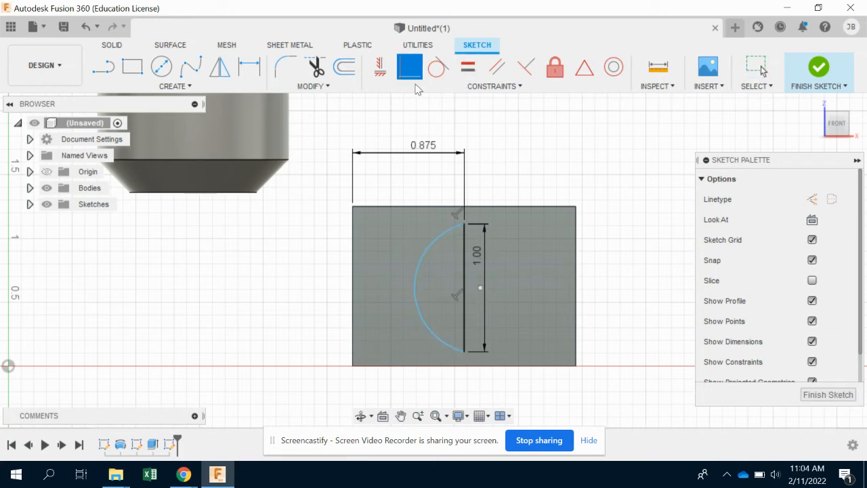
left_click(480, 290)
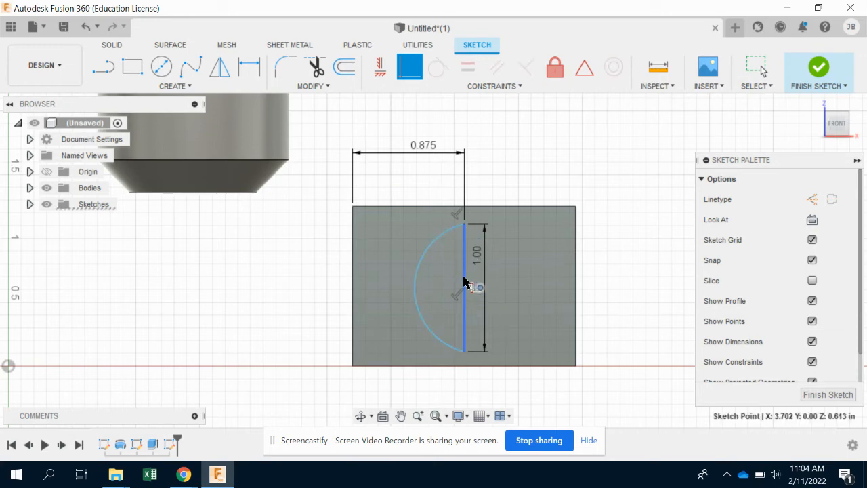
left_click(466, 285)
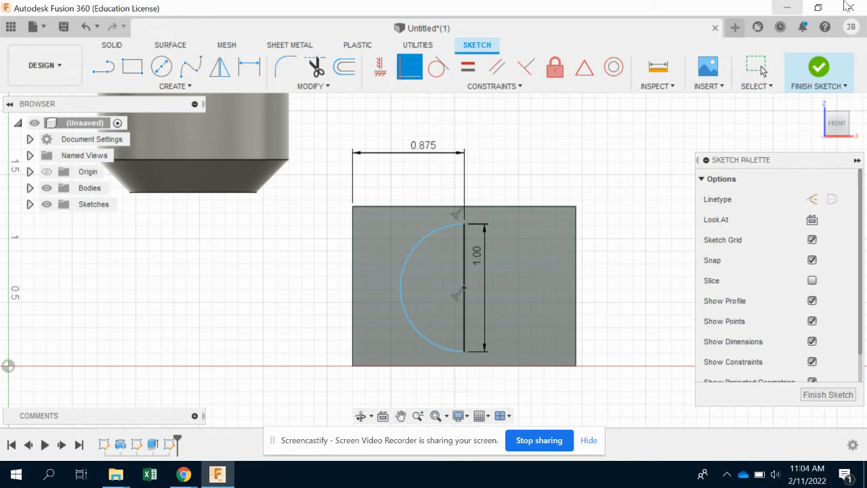
right_click(606, 175)
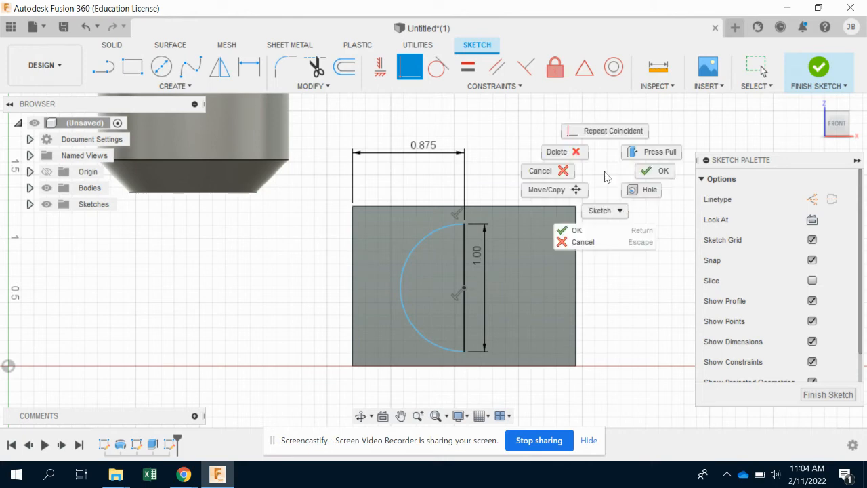
left_click(661, 170)
left_click(816, 73)
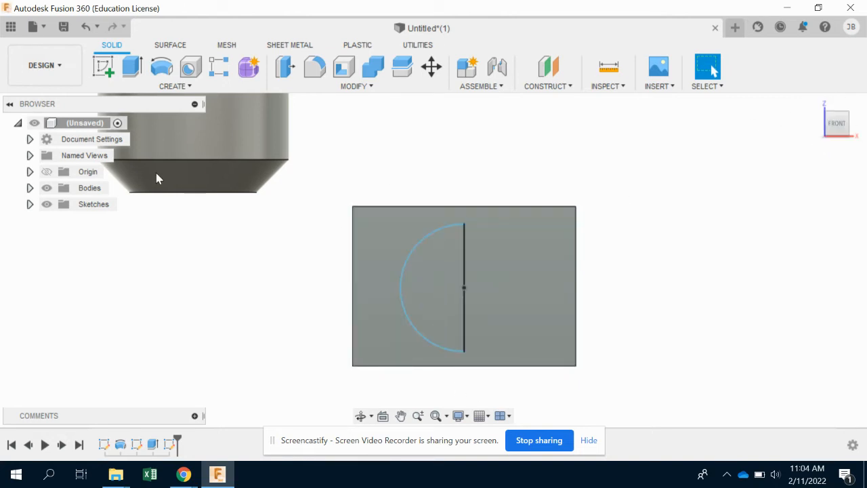
Revolve the semicircle profile a full turn about its straight line as a cut into the block.
left_click(162, 68)
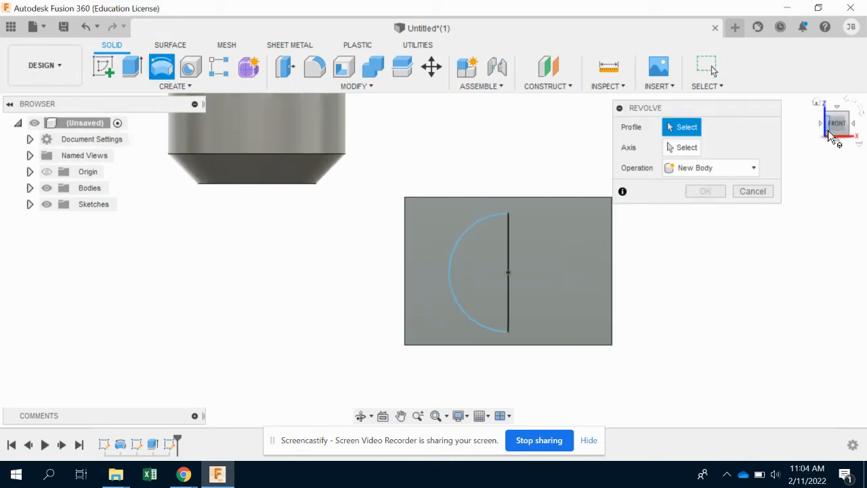
left_click(830, 134)
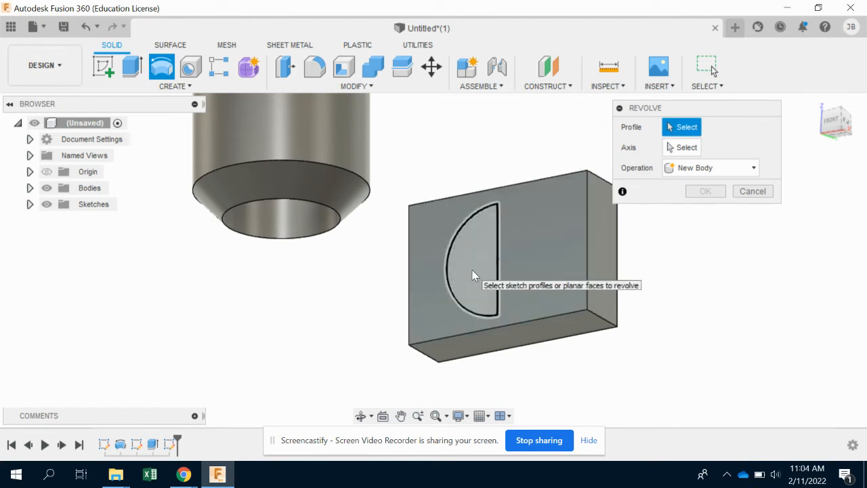
left_click(474, 275)
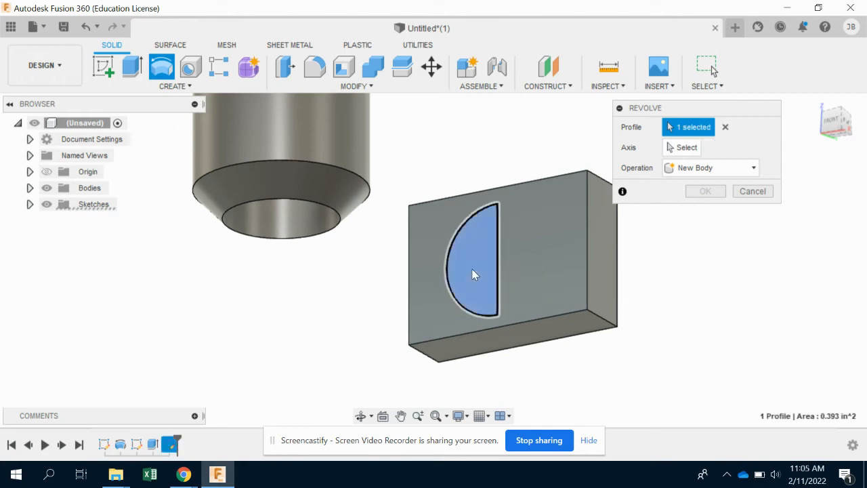
left_click(671, 149)
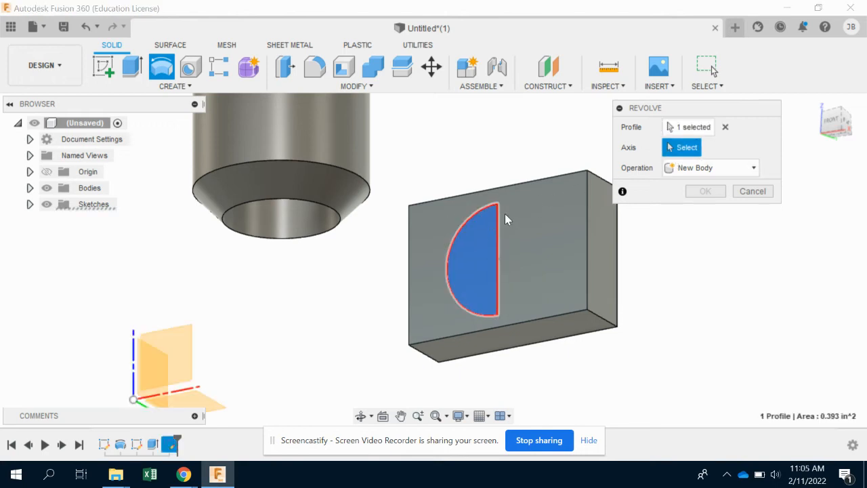
left_click(498, 254)
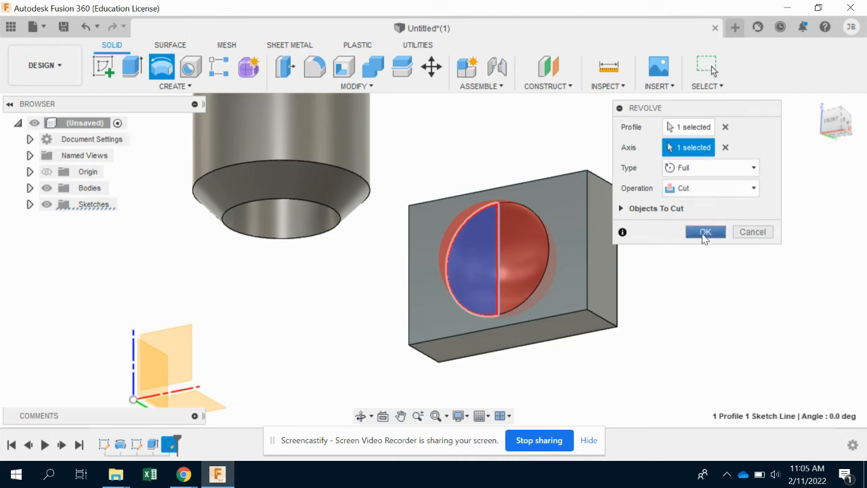
left_click(706, 233)
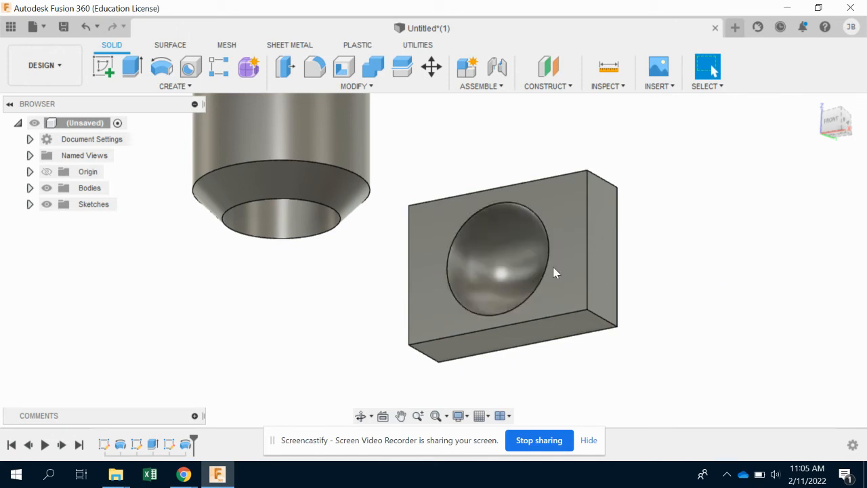
Try to edit the revolve cut to the Angle type with 180 degrees and reselect its axis.
mouse_move(836, 128)
left_mouse_down()
mouse_move(822, 101)
mouse_move(809, 173)
mouse_move(850, 167)
mouse_move(864, 135)
mouse_move(27, 108)
mouse_move(34, 98)
mouse_move(847, 136)
mouse_move(795, 154)
mouse_move(820, 170)
left_mouse_up()
double_click(185, 444)
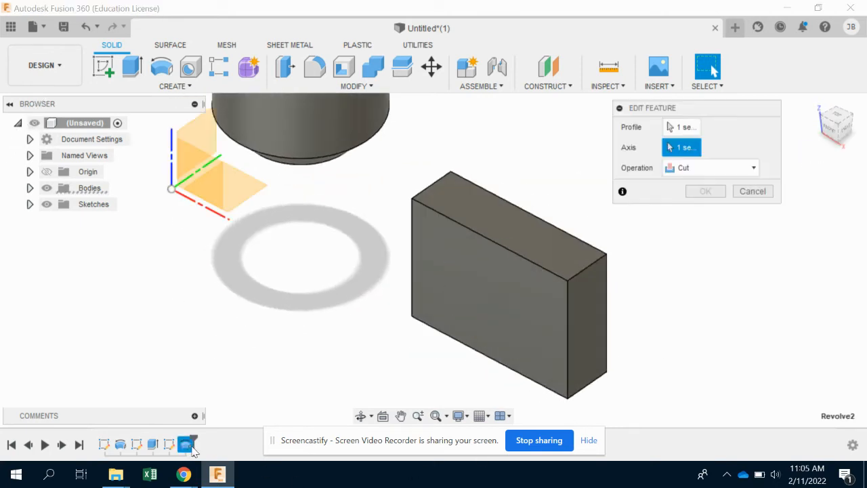
left_click(691, 168)
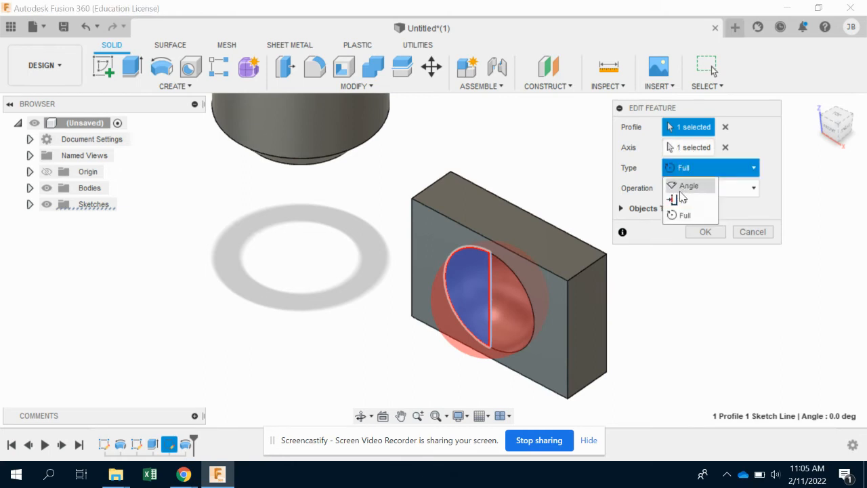
left_click(680, 184)
left_click_drag(707, 188, 656, 188)
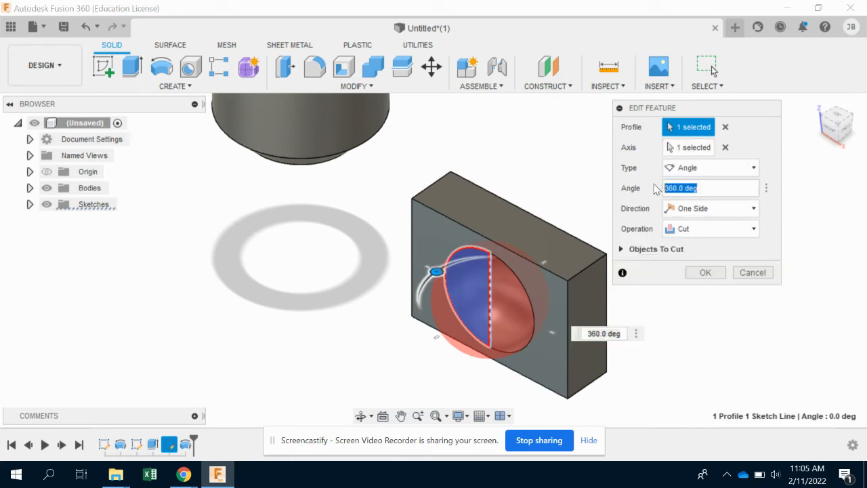
type("180")
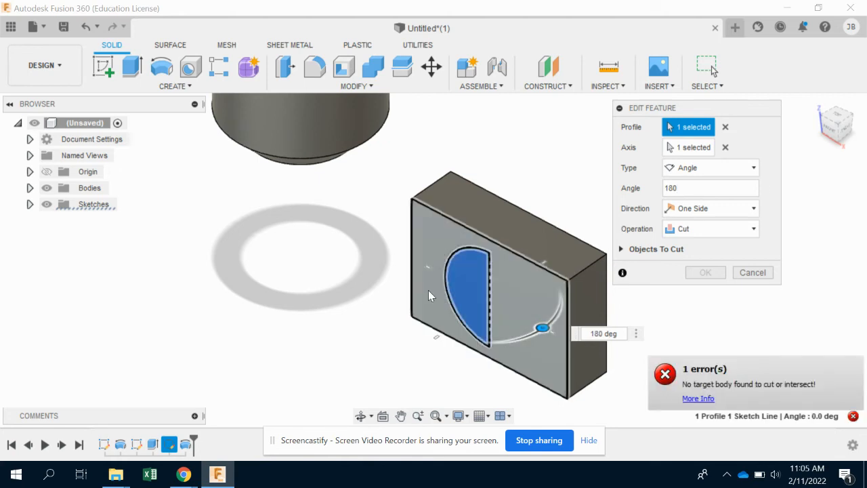
left_click(670, 147)
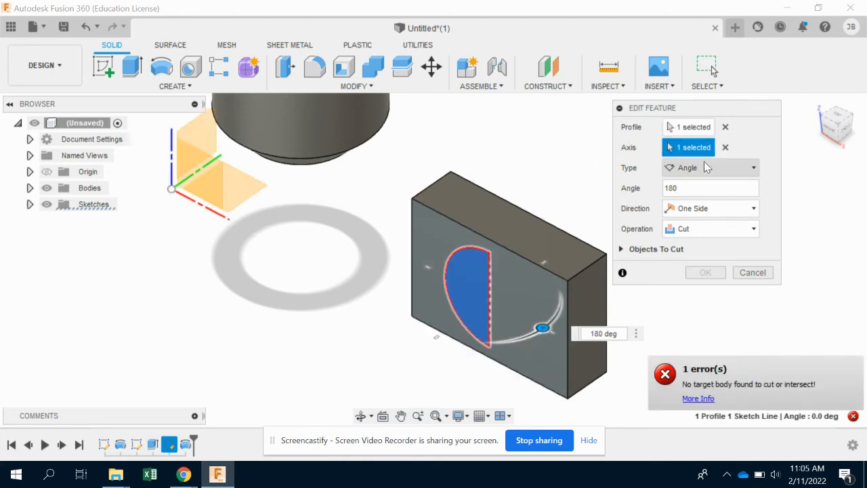
left_click(489, 303)
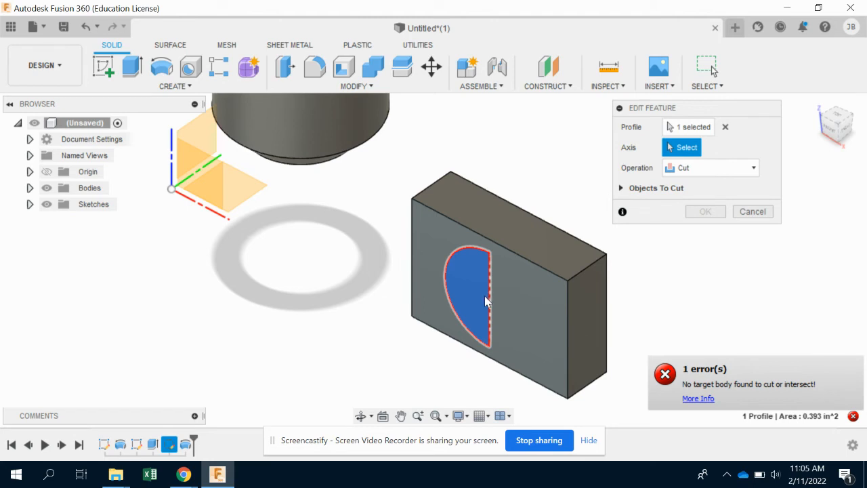
left_click(751, 214)
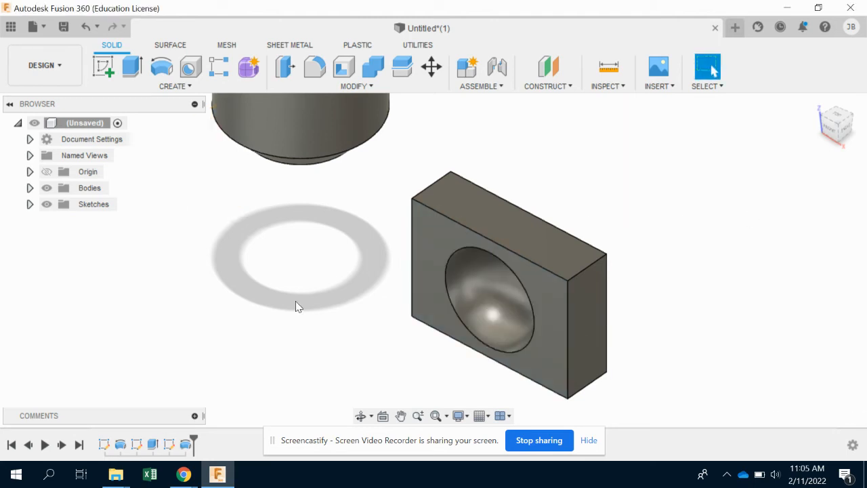
Remove the revolve cut from the timeline and make the semicircle sketch, Sketch3, visible on the block's front face.
left_click_drag(194, 442, 180, 444)
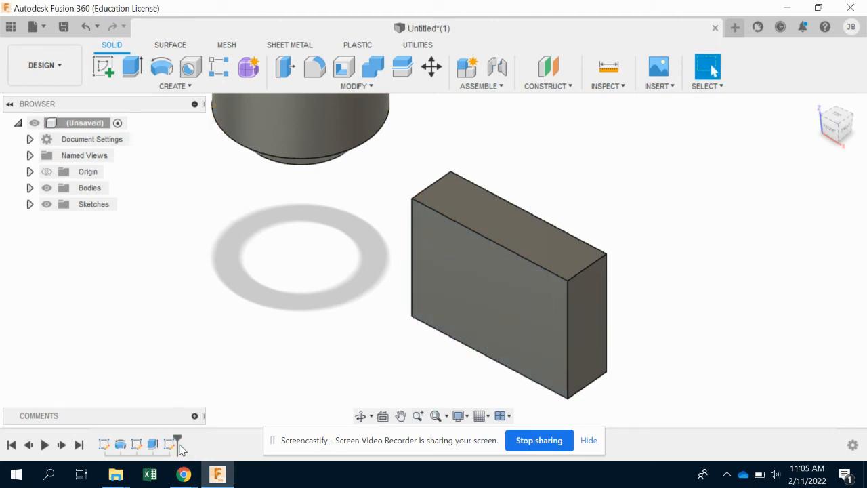
left_click(161, 66)
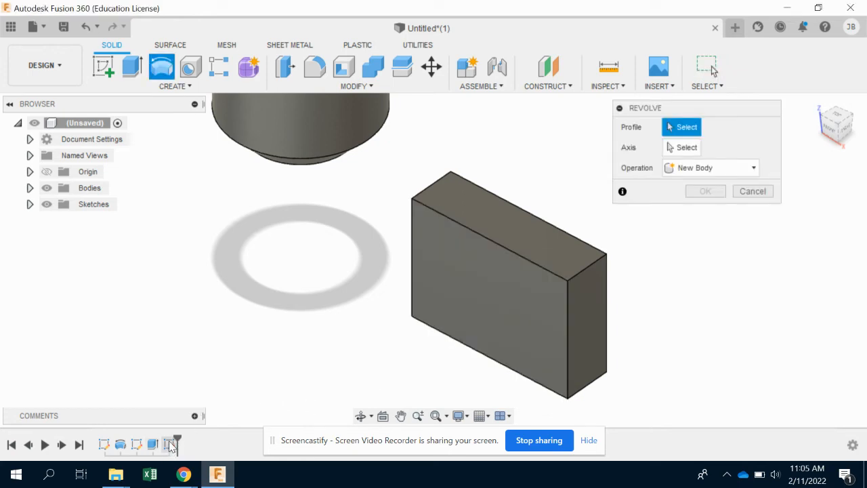
left_click(752, 189)
double_click(169, 444)
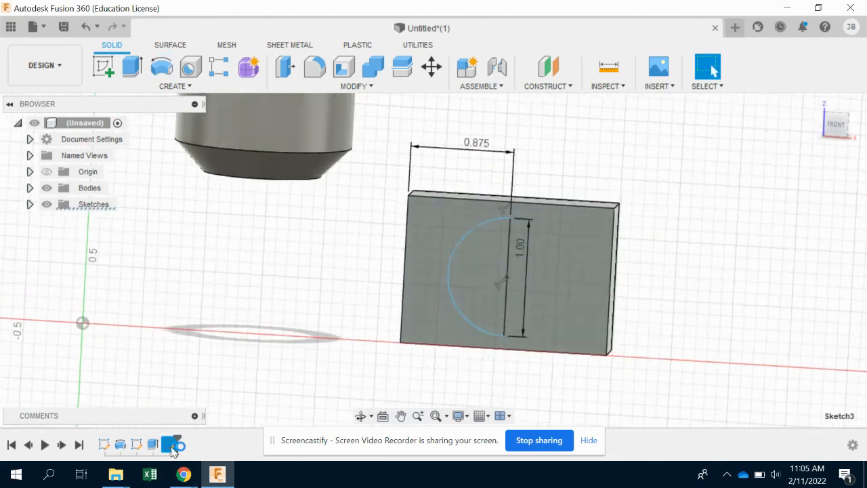
left_click(823, 108)
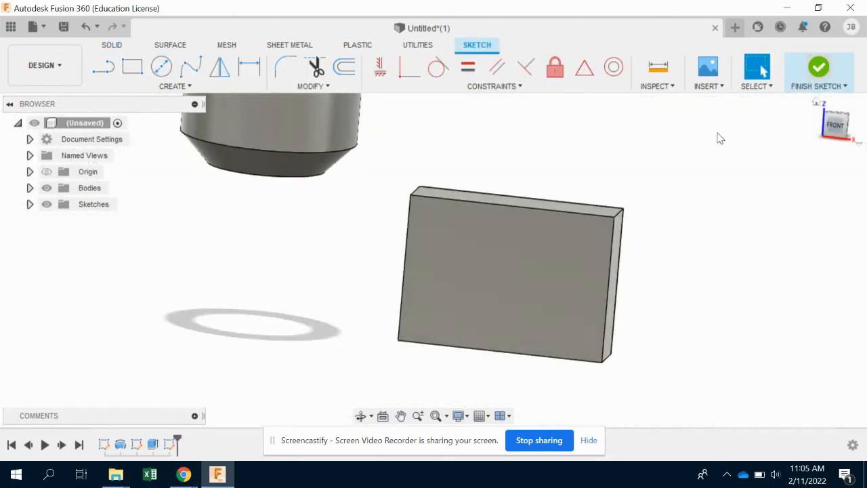
left_click(30, 204)
left_click(59, 253)
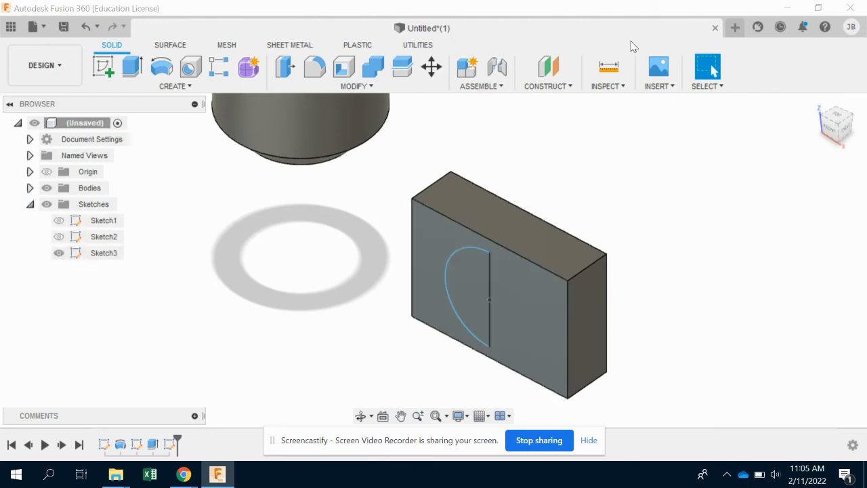
Revolve the semicircle profile on the block's front face 180 degrees about its straight line, using the Angle type, one side and Join.
left_click(161, 66)
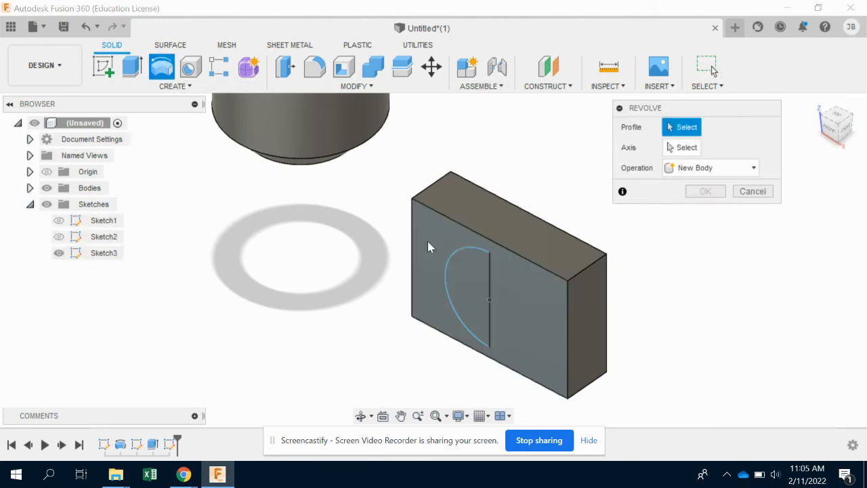
left_click(461, 279)
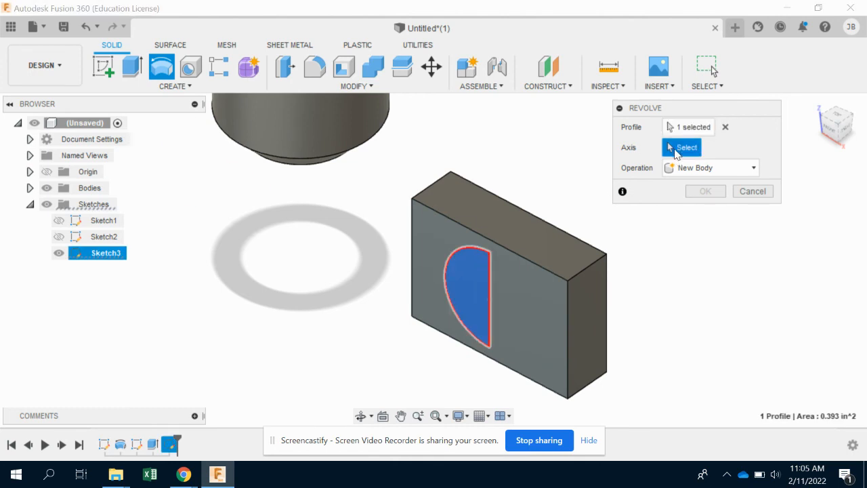
left_click(489, 281)
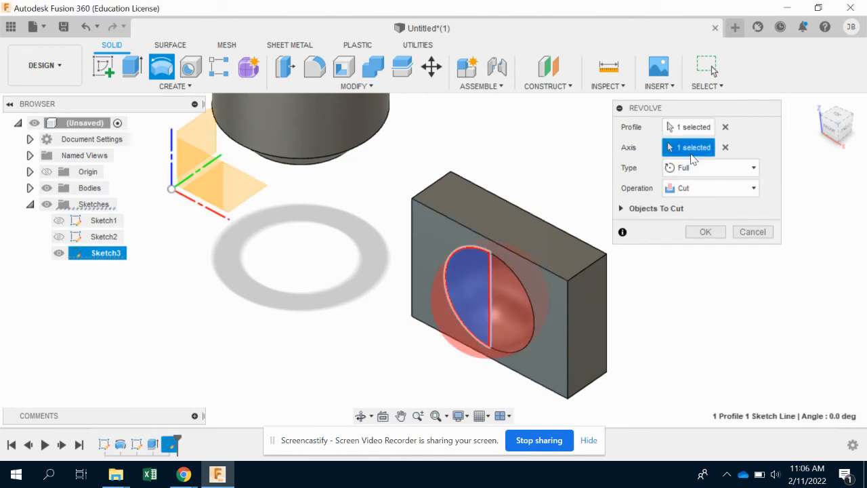
left_click(705, 167)
left_click(675, 184)
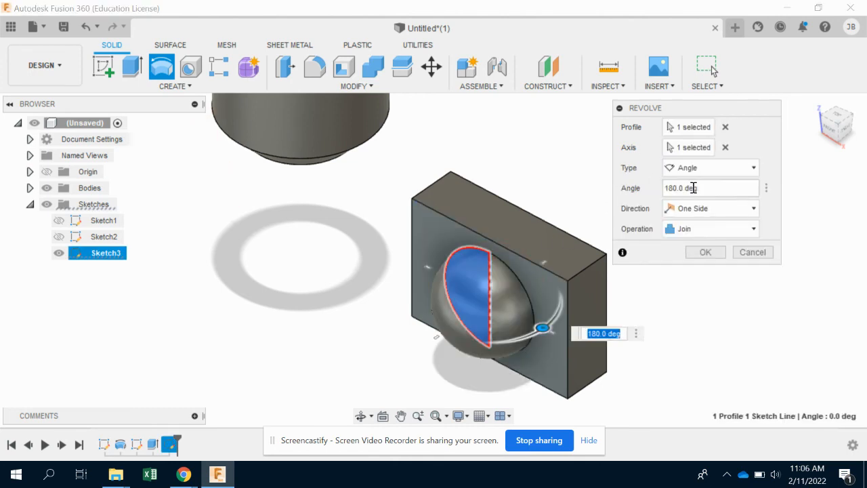
left_click(707, 192)
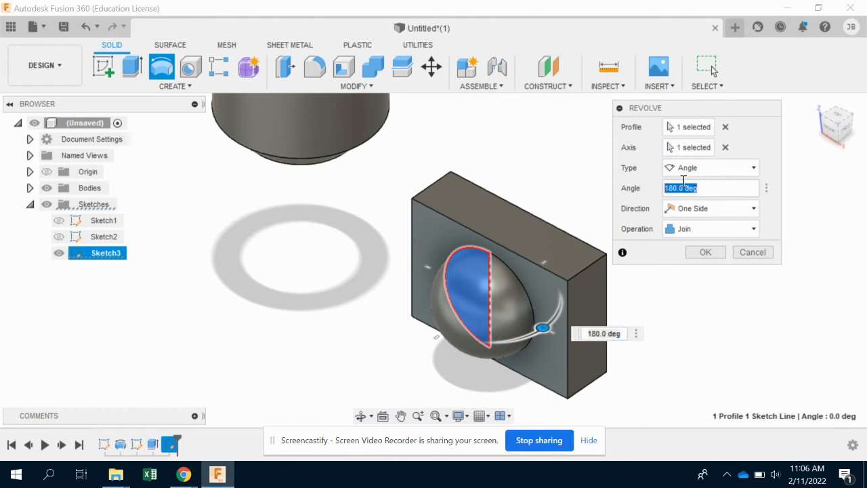
left_click(712, 229)
left_click(711, 229)
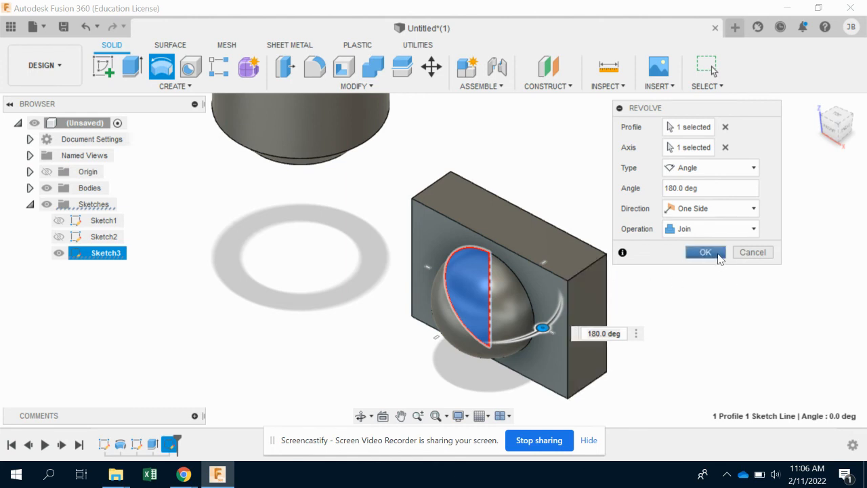
left_click(705, 252)
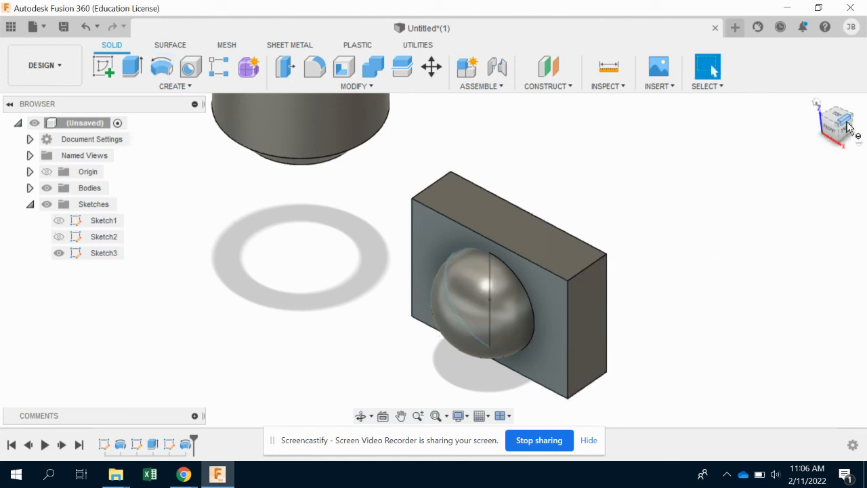
Edit the semicircle's revolve feature to an angle of 360 degrees with the Cut operation.
mouse_move(846, 127)
left_mouse_down()
mouse_move(816, 88)
mouse_move(772, 94)
mouse_move(813, 146)
mouse_move(837, 105)
mouse_move(859, 109)
mouse_move(840, 114)
left_mouse_up()
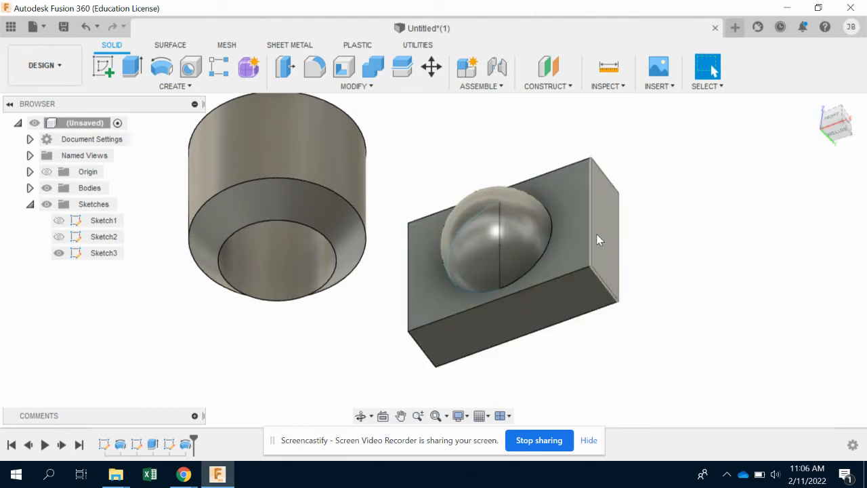
double_click(185, 444)
left_click(694, 224)
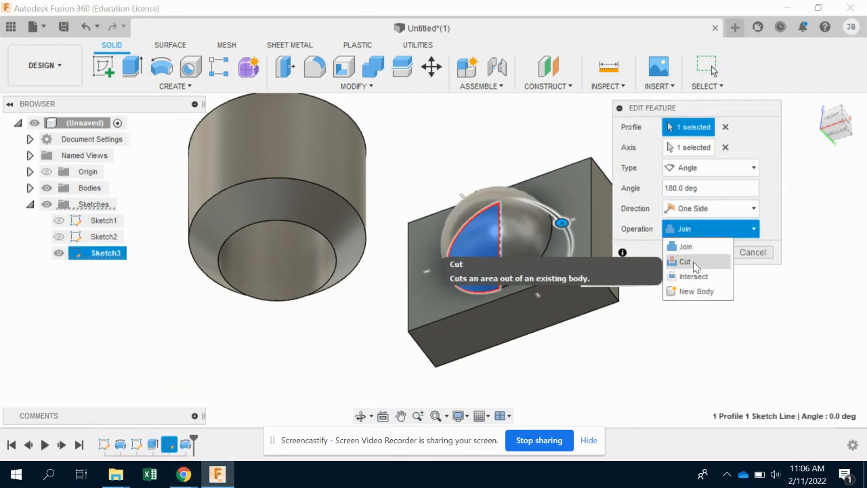
left_click(702, 228)
left_click_drag(708, 187, 661, 190)
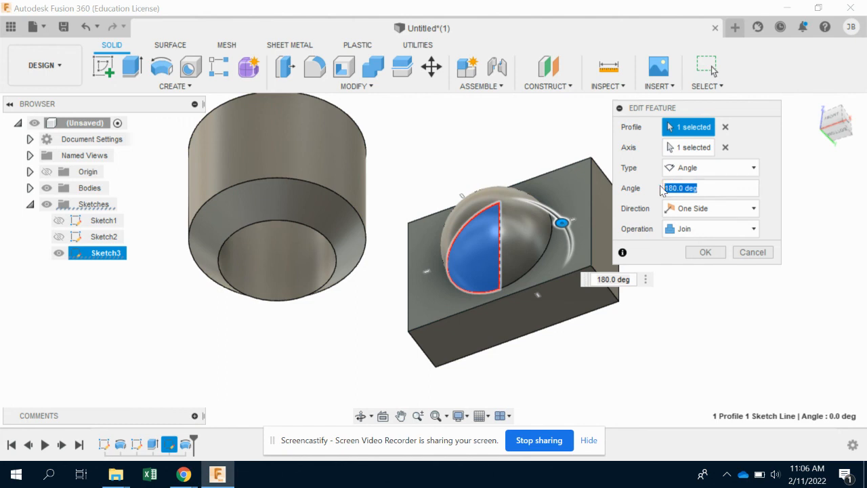
type("360")
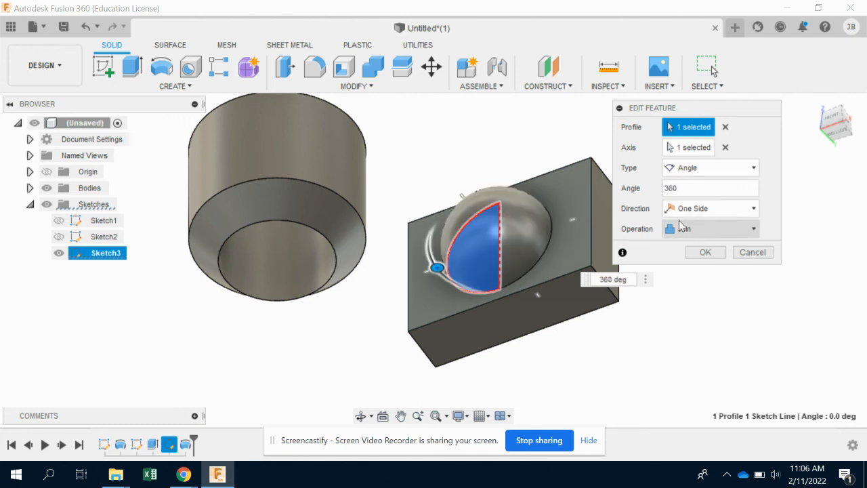
left_click(678, 228)
left_click(677, 262)
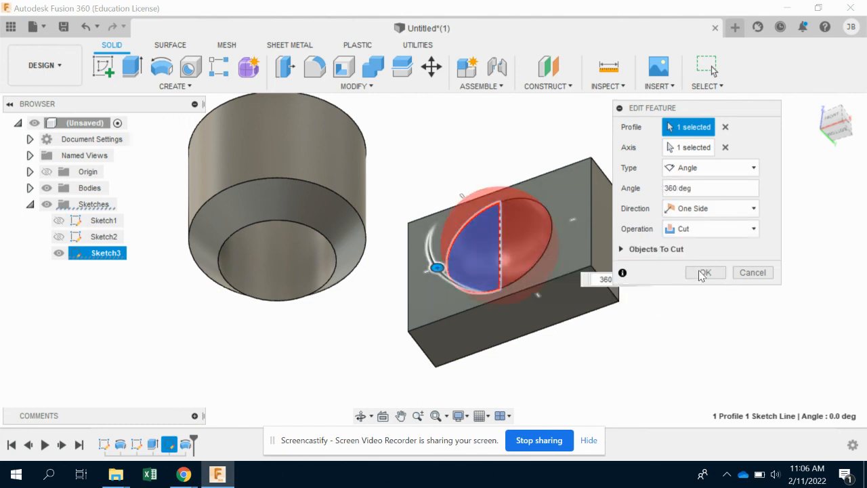
left_click(703, 271)
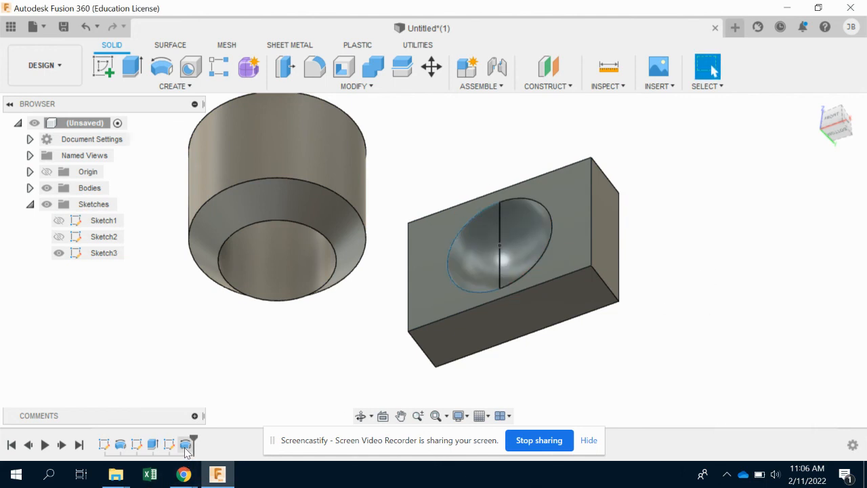
Reopen the revolve feature for editing, set its angle to 180 degrees and change its operation to Join.
double_click(186, 445)
left_click_drag(710, 188, 659, 188)
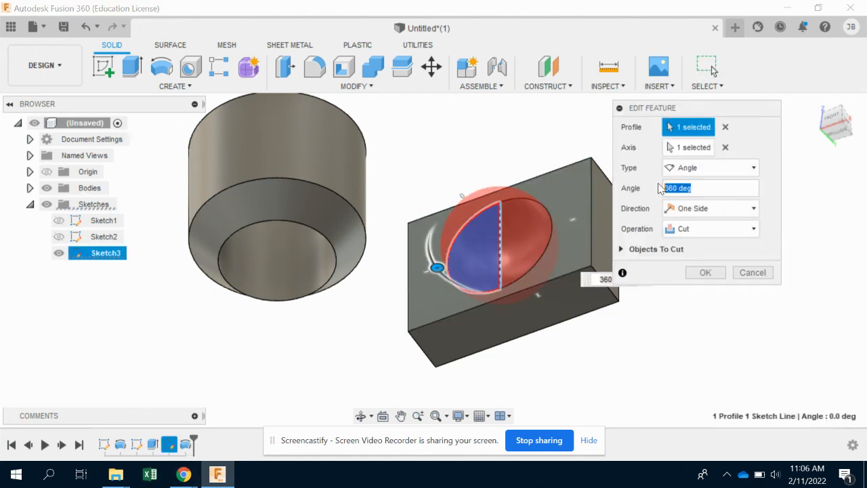
type("180")
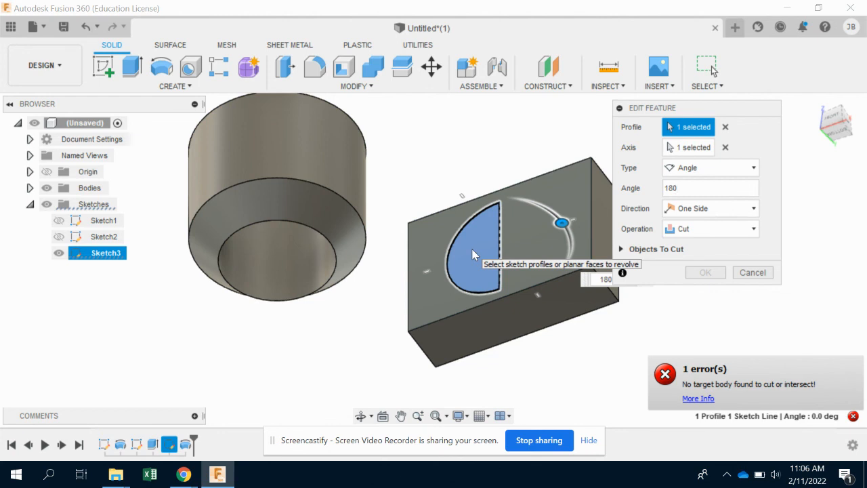
left_click(712, 229)
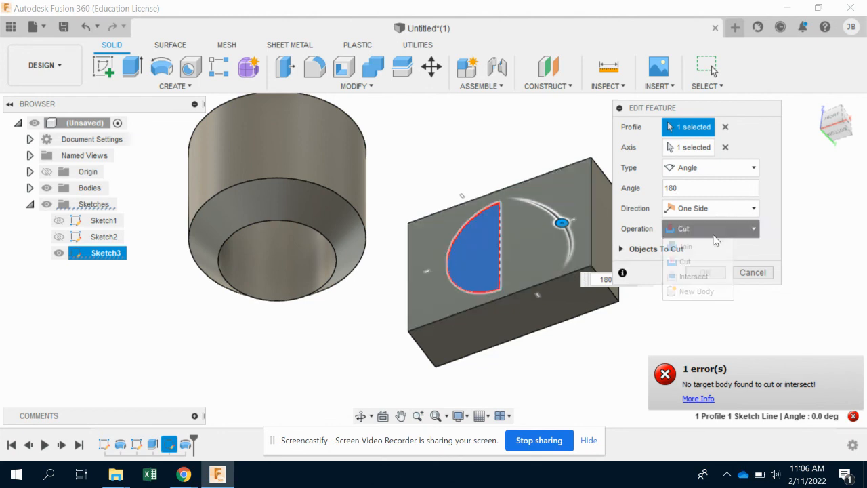
left_click(687, 247)
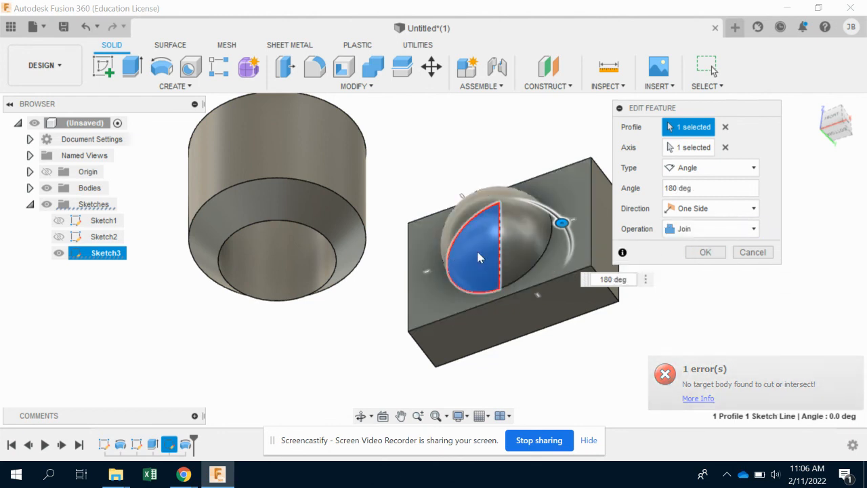
Change the revolve's operation to Cut and set its angle to -180 degrees so it cuts into the block.
left_click(708, 229)
left_click(698, 261)
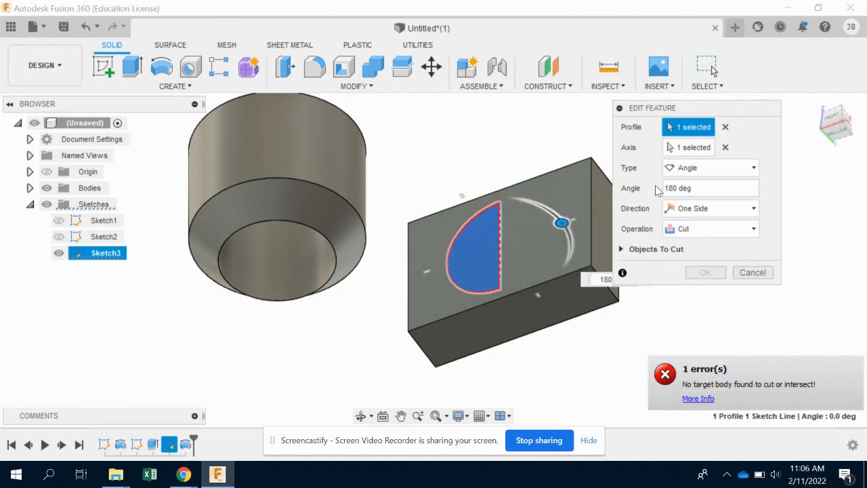
double_click(670, 192)
left_click(666, 190)
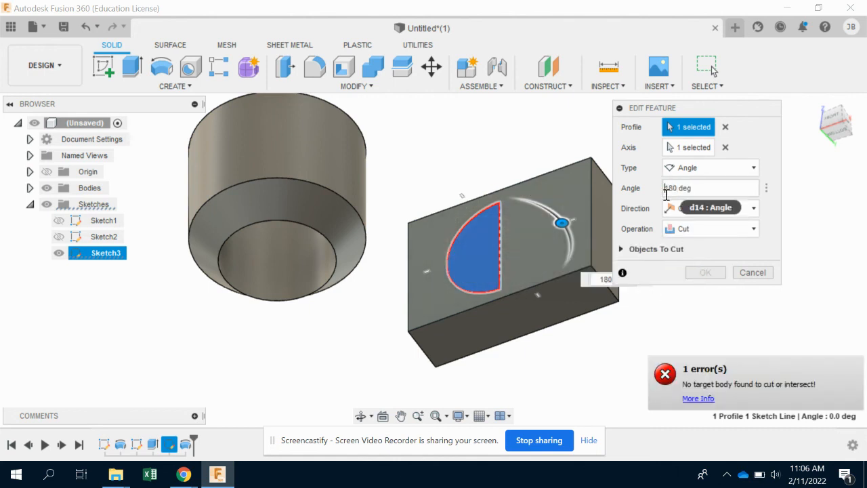
type("-")
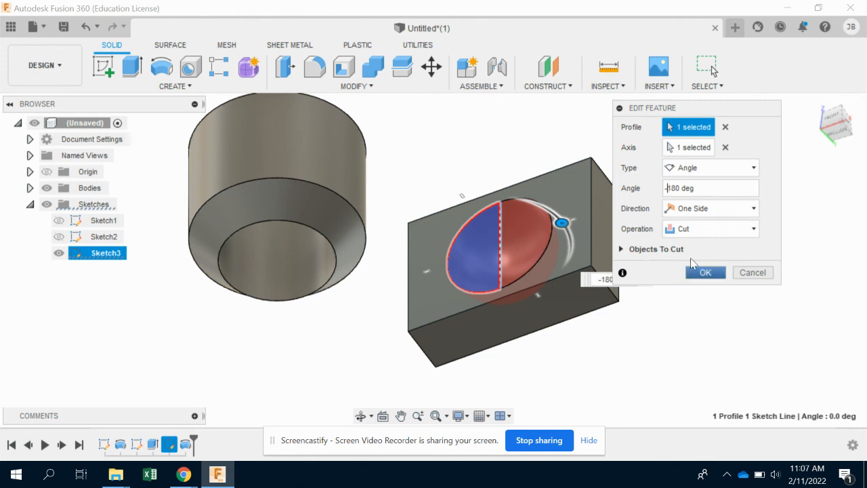
Set the revolve to Join with a 180-degree angle and apply the edit, forming a dome on the block's front face.
left_click(708, 228)
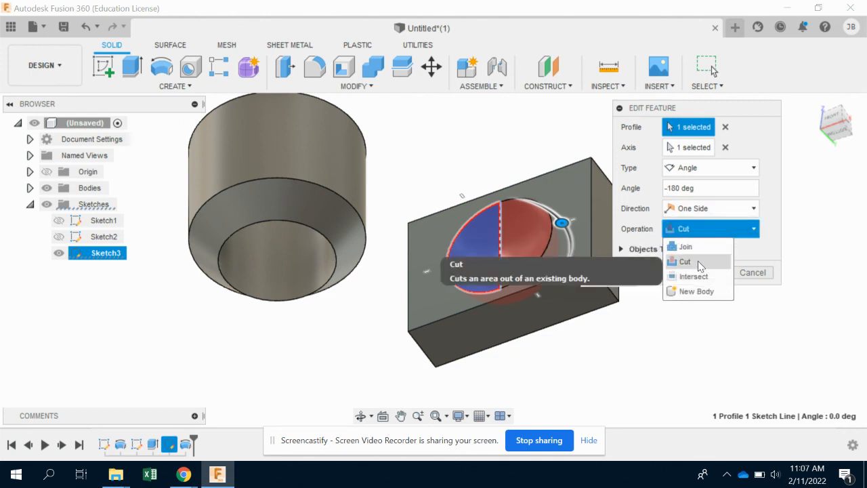
left_click(687, 247)
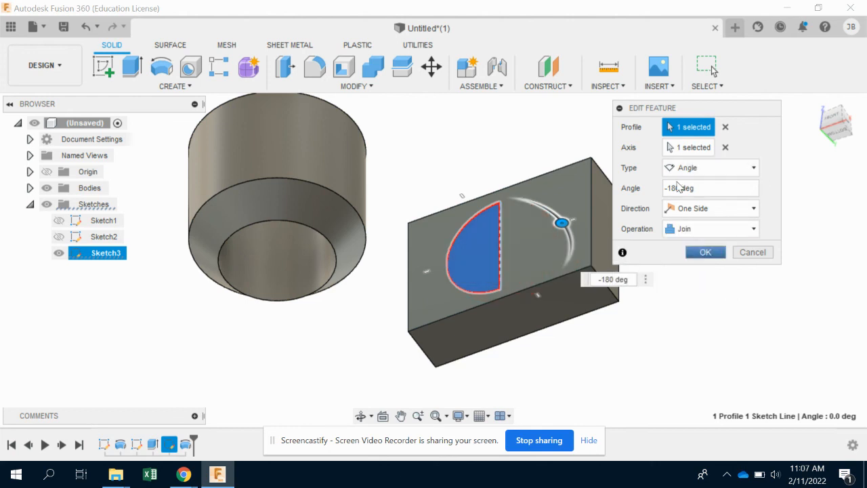
left_click(673, 188)
left_click(669, 187)
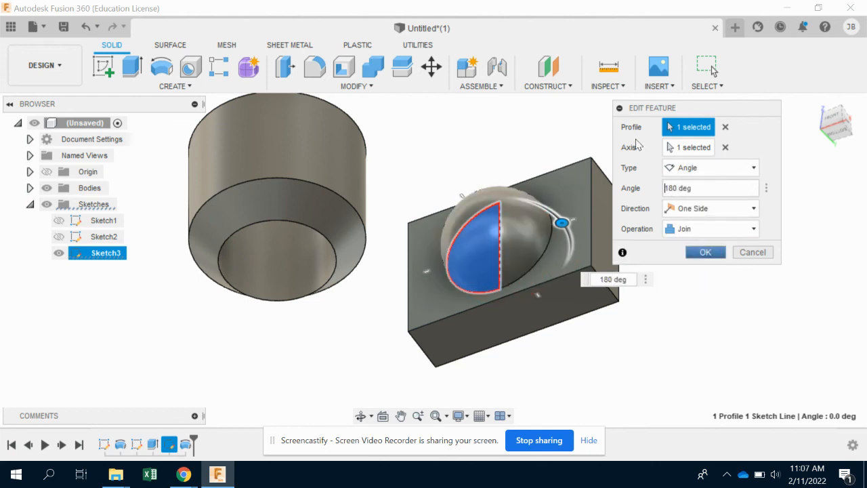
left_click(708, 254)
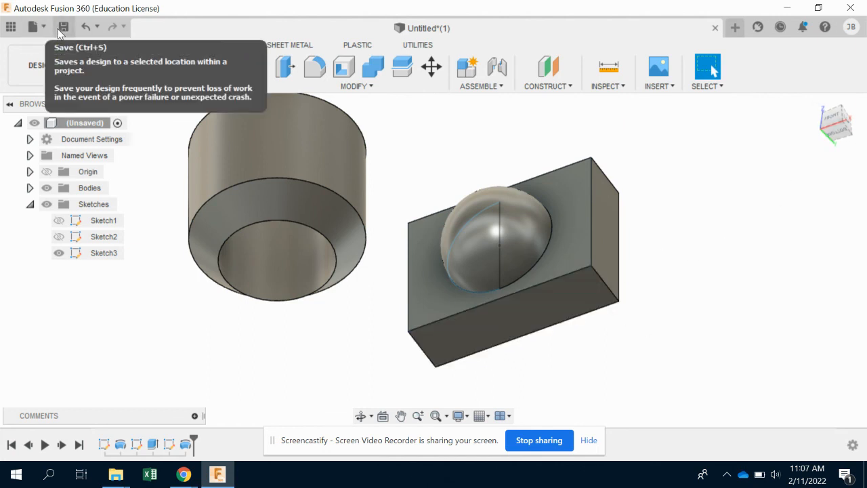
left_click(35, 26)
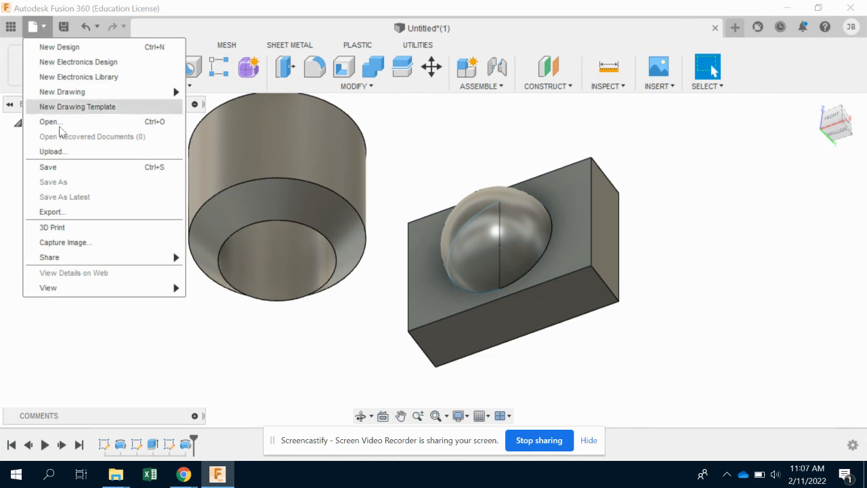
left_click(653, 124)
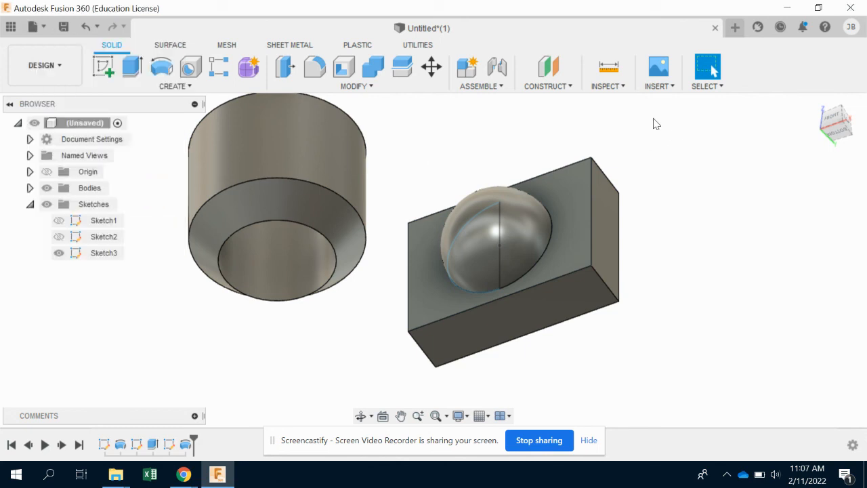